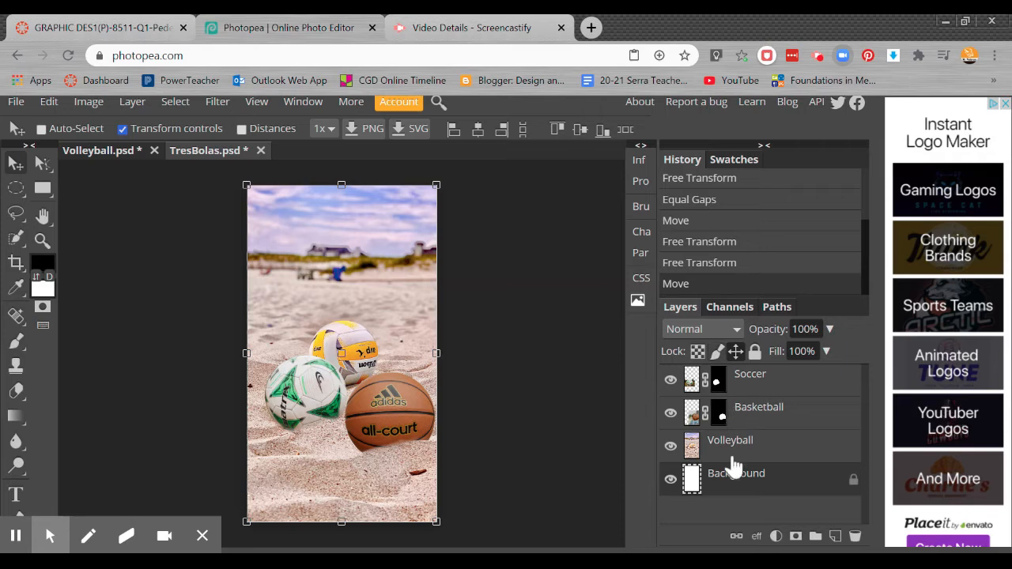
Step: Delete the locked white Background layer from the TresBolas document
left_click_drag(790, 484, 761, 482)
key("Delete")
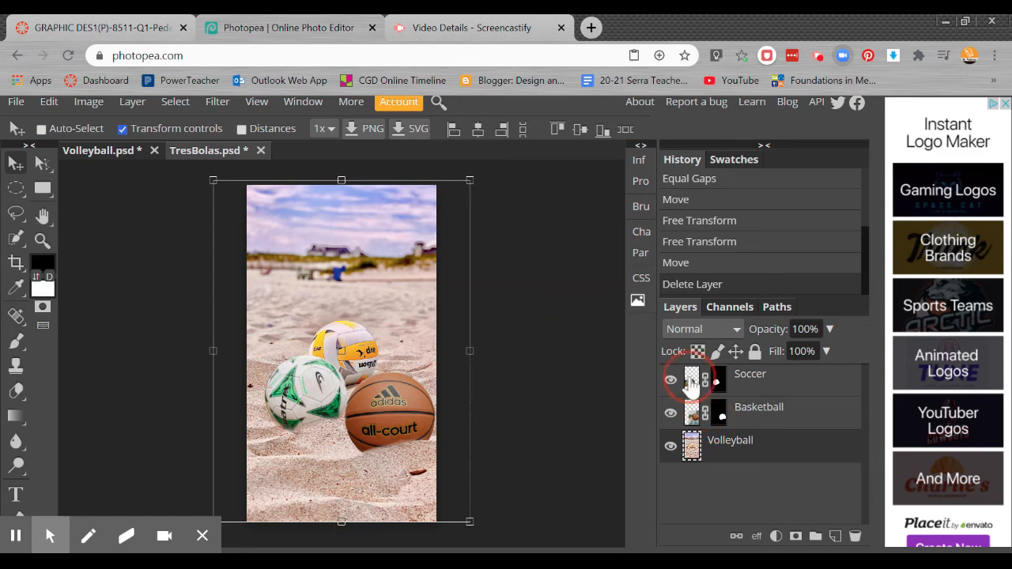
Step: Compare the composition in Volleyball.psd with the one in TresBolas.psd
left_click(96, 152)
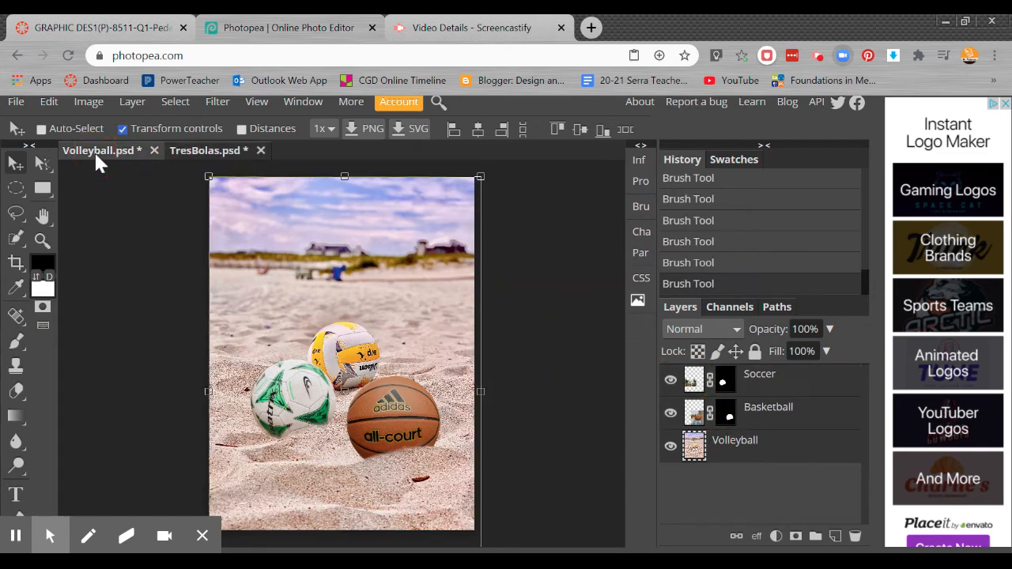
left_click(195, 155)
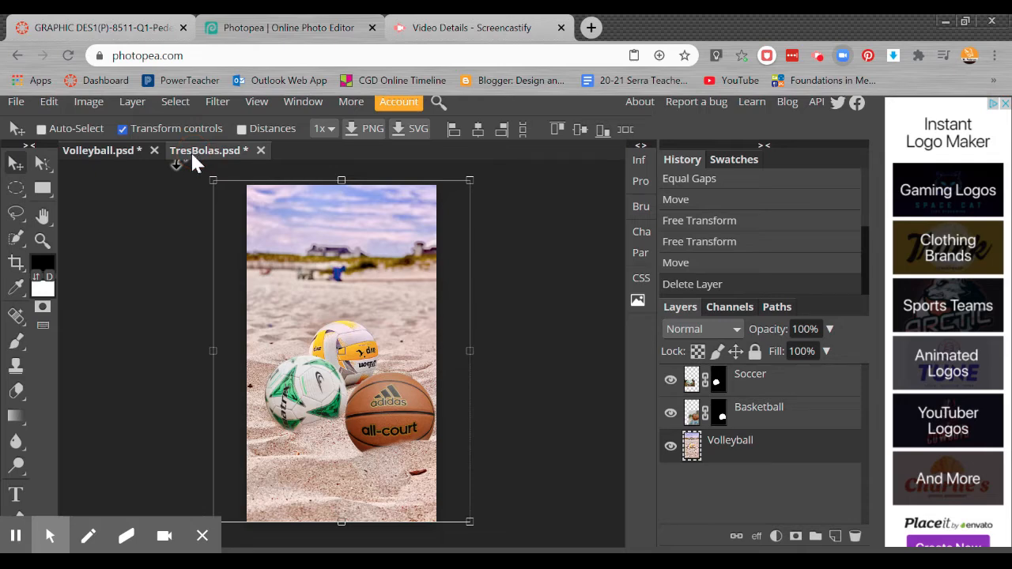
left_click(115, 155)
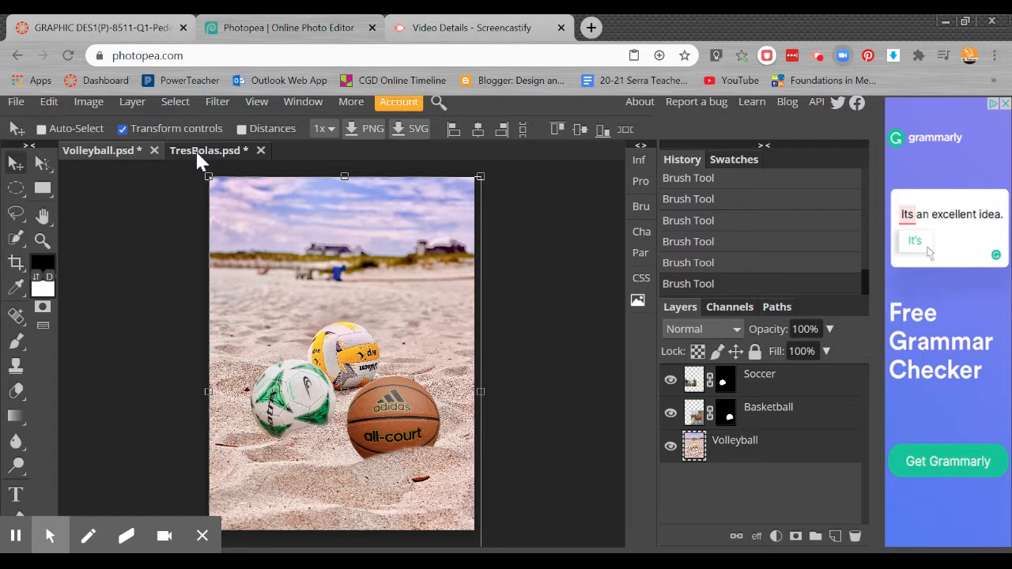
left_click(199, 156)
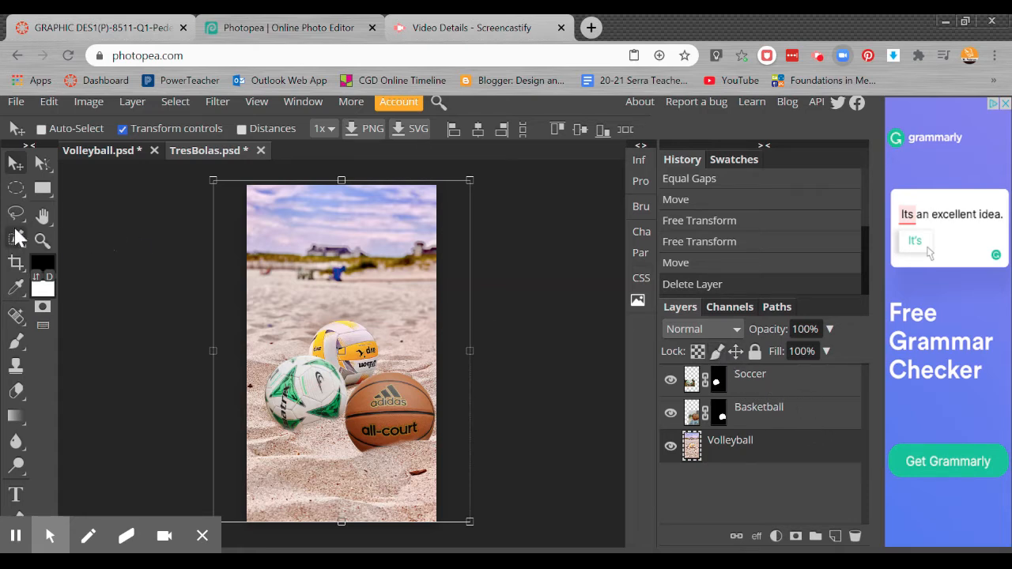
left_click(787, 381)
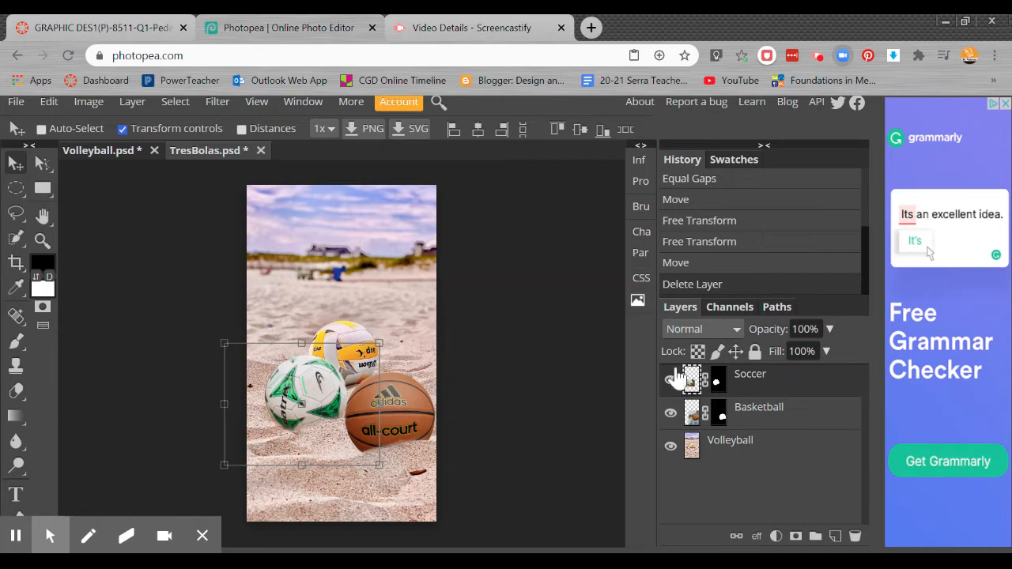
left_click(17, 496)
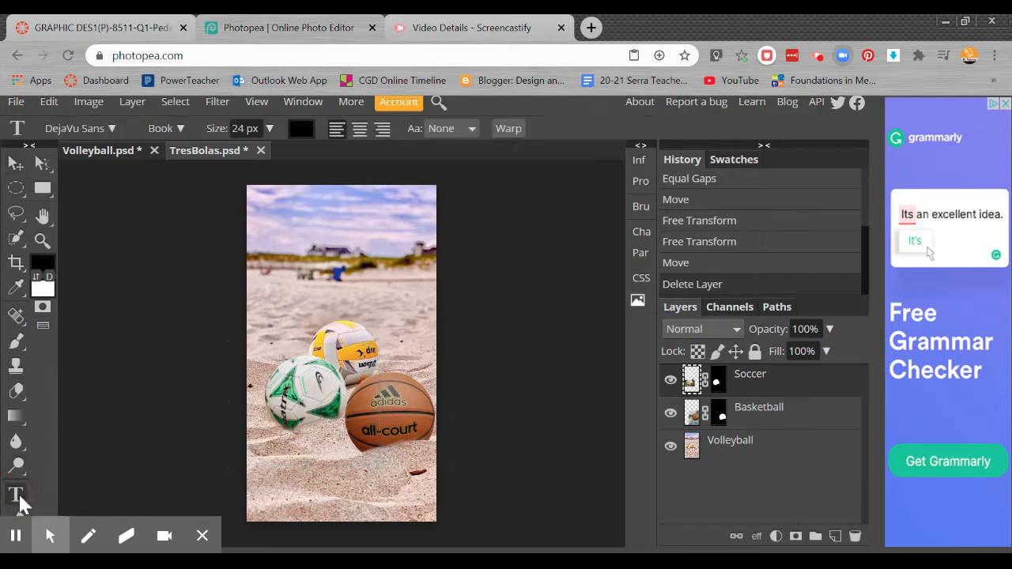
left_click(276, 236)
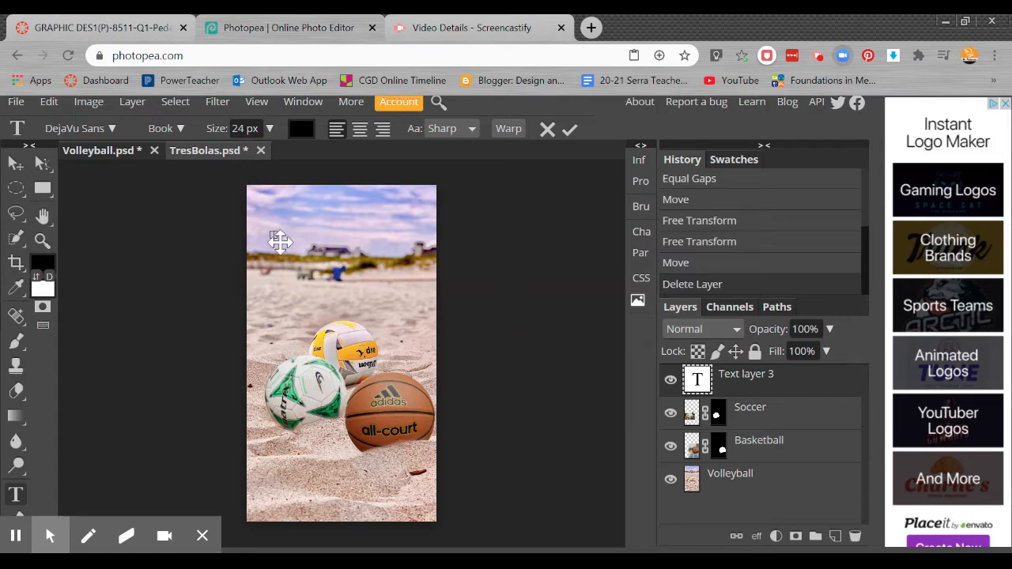
scroll(293, 251, "up", 10)
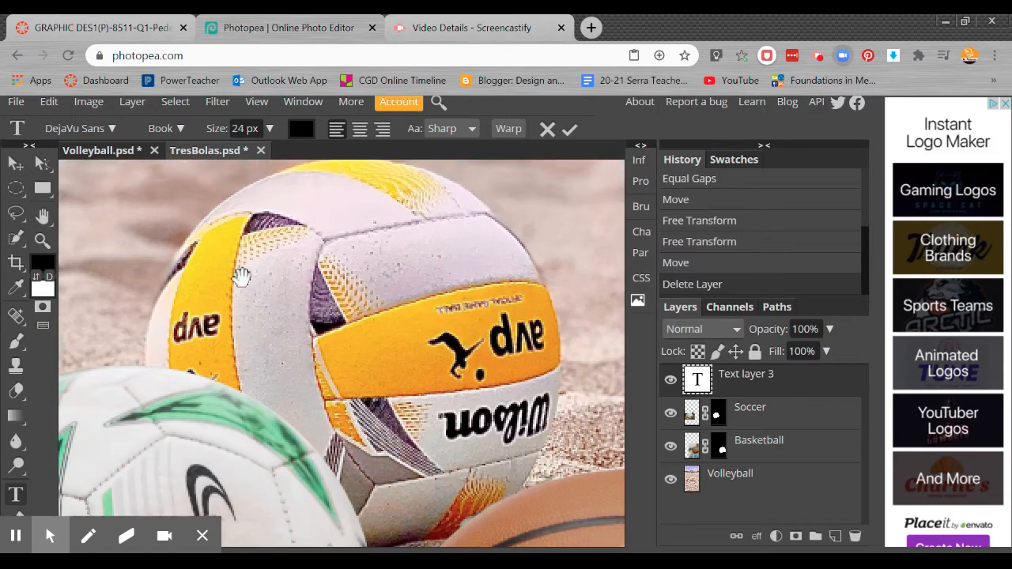
left_click_drag(181, 239, 334, 430)
left_click_drag(203, 246, 334, 434)
left_click_drag(234, 277, 230, 501)
left_click_drag(301, 209, 242, 449)
left_click_drag(250, 249, 245, 124)
left_click_drag(365, 331, 215, 211)
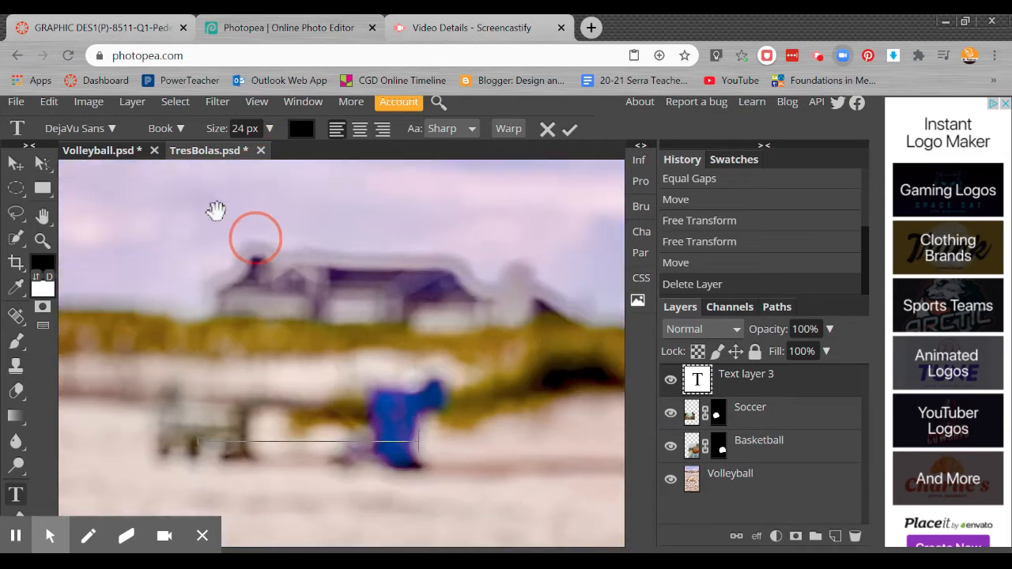
left_click_drag(419, 371, 391, 305)
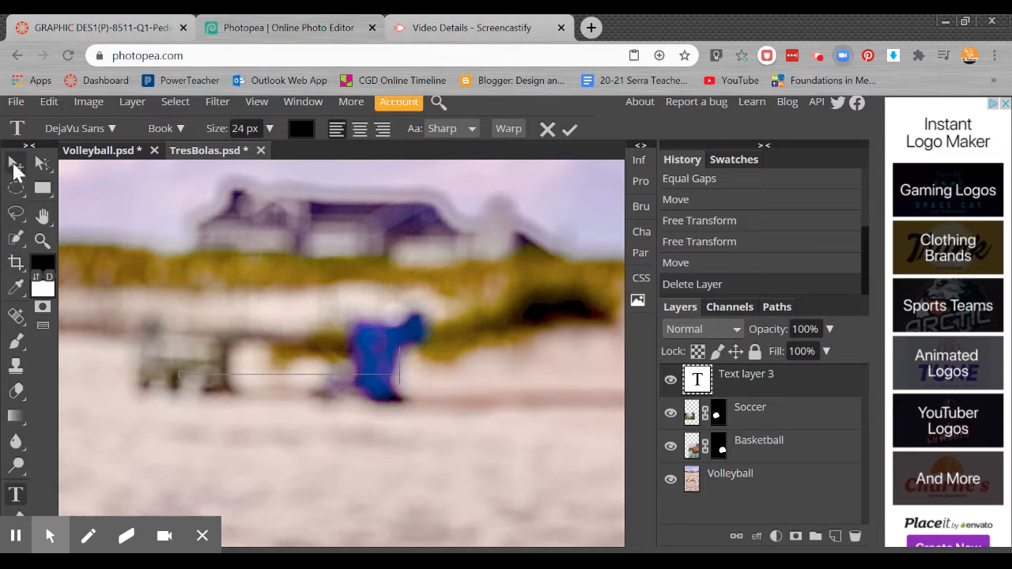
left_click(15, 494)
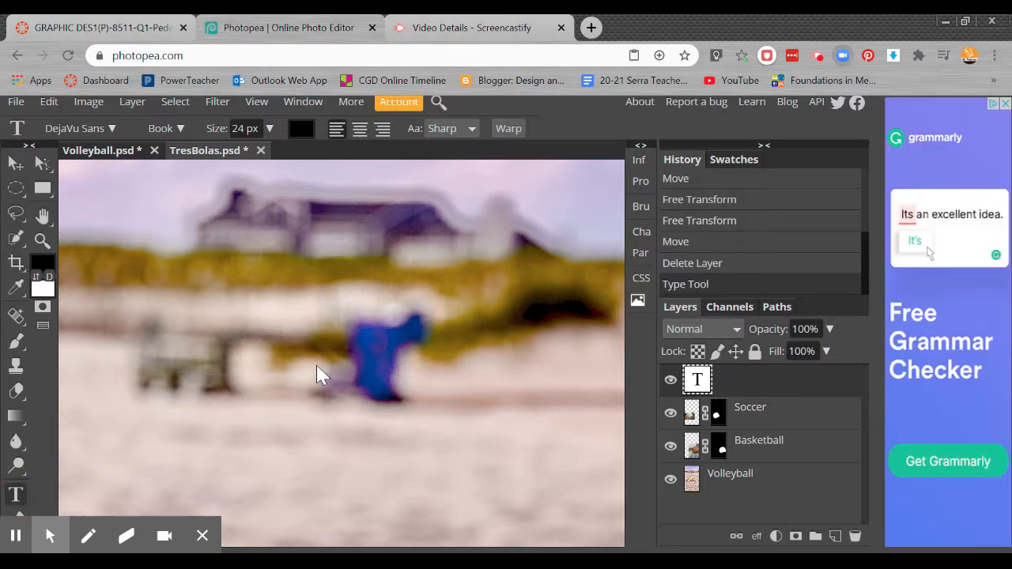
left_click(749, 385)
left_click(786, 387)
left_click(854, 536)
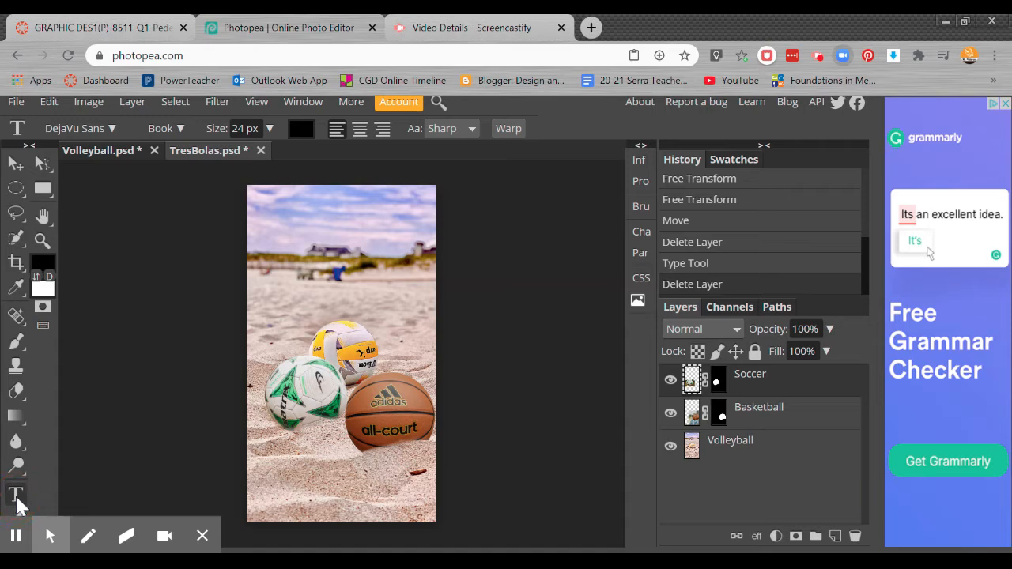
Step: Set the Type tool's font size to 95 px
left_click(269, 128)
left_click(243, 153)
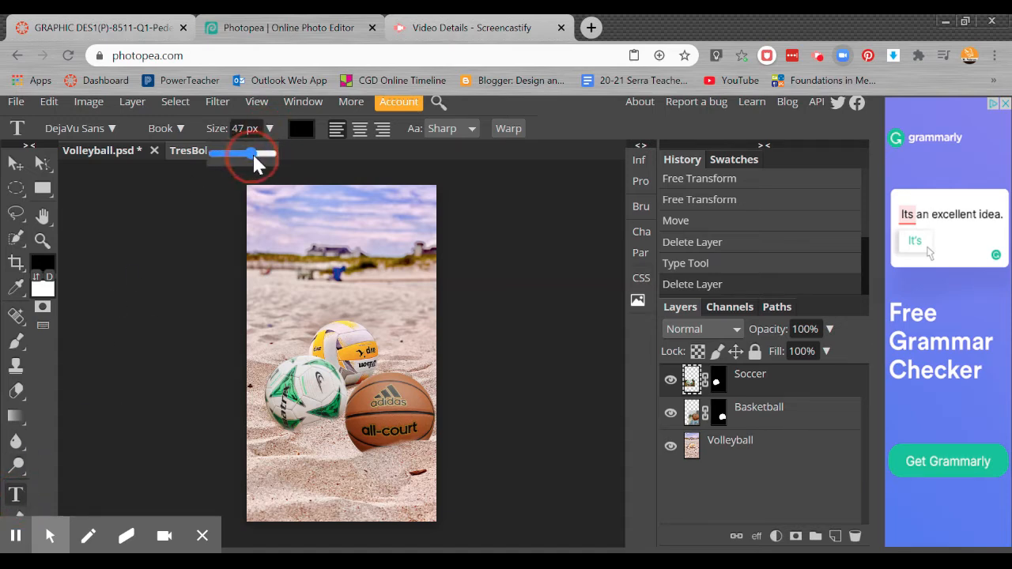
left_click_drag(253, 156, 263, 157)
mouse_move(18, 502)
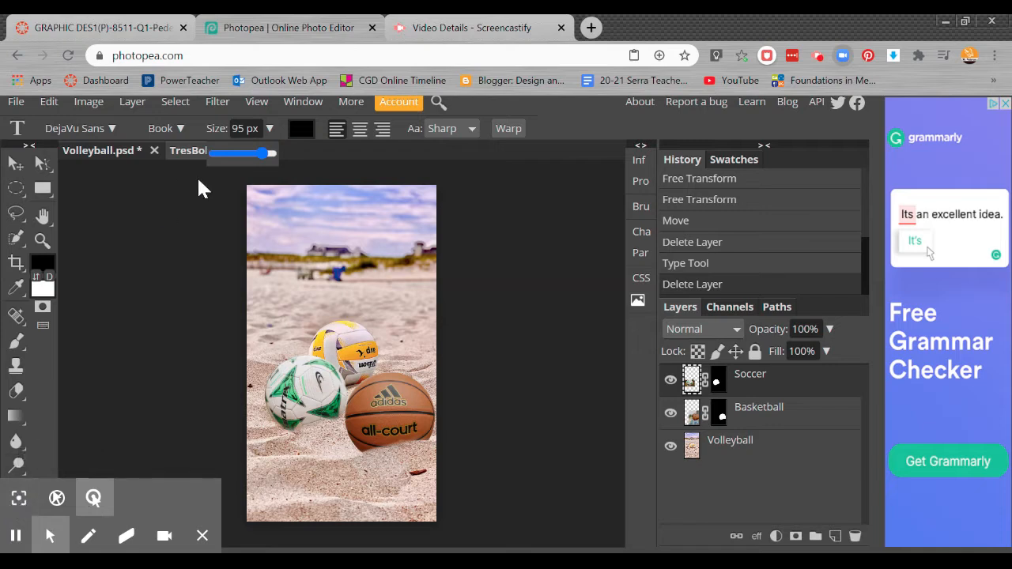
left_click(550, 114)
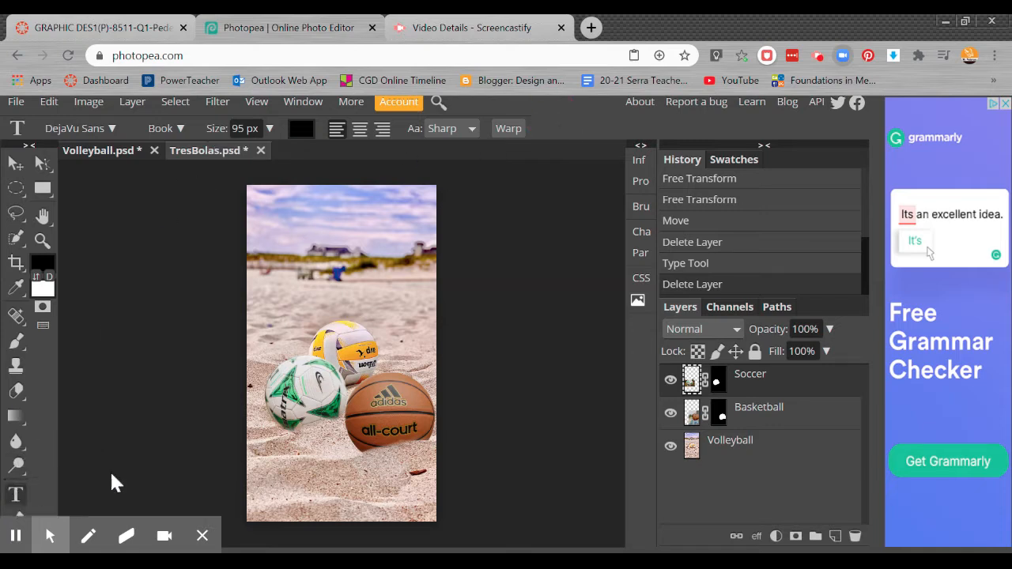
Step: Add a text line reading "Tres Bolas" across the lower sky, just above the horizon
left_click(16, 494)
left_click(270, 261)
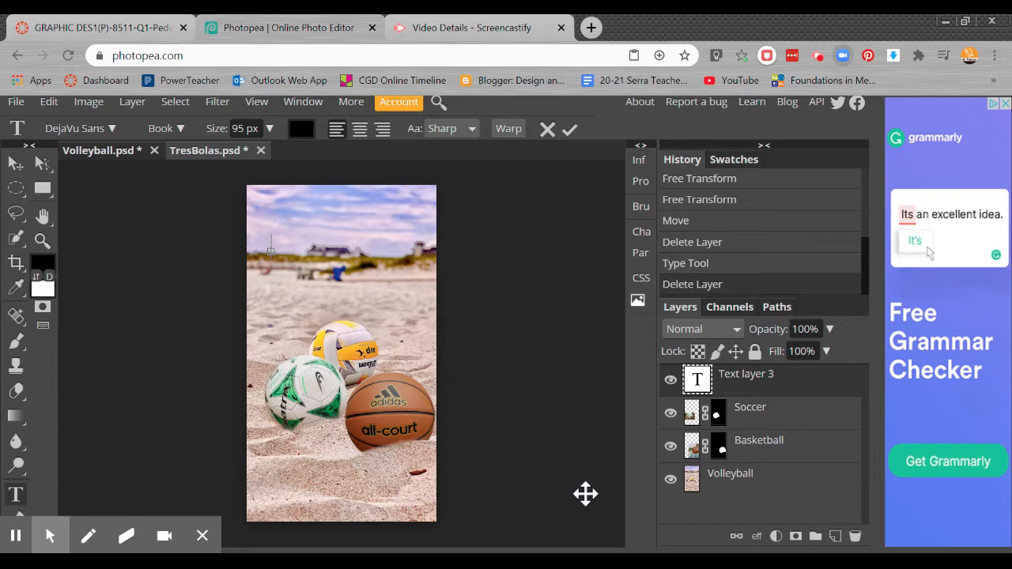
type("Tres")
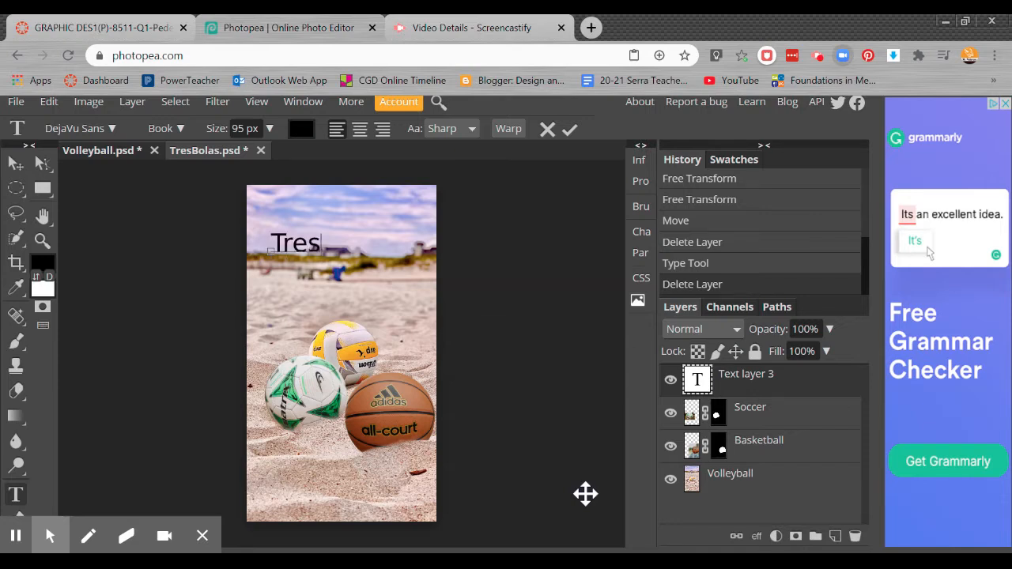
type(" B")
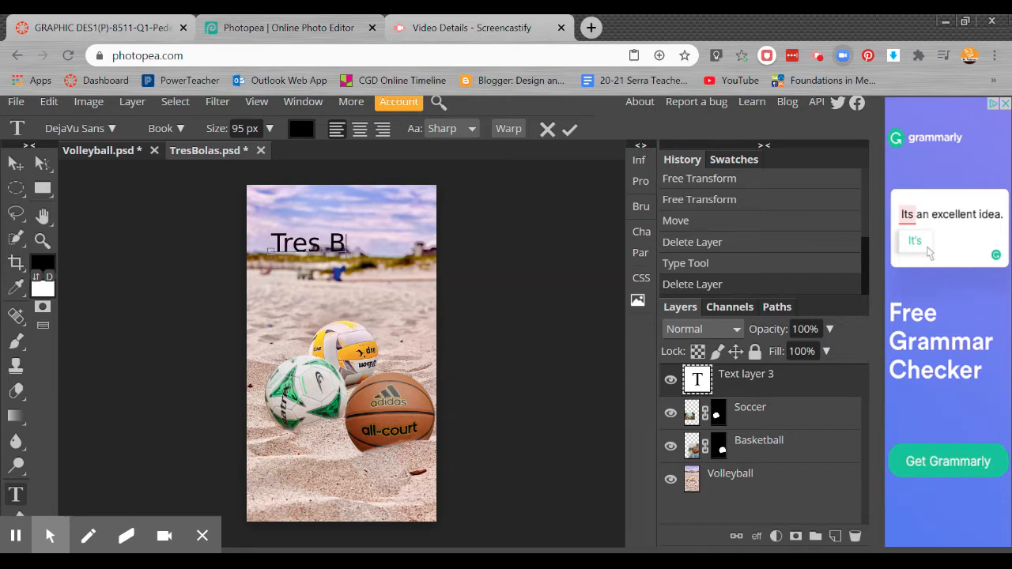
type("ola")
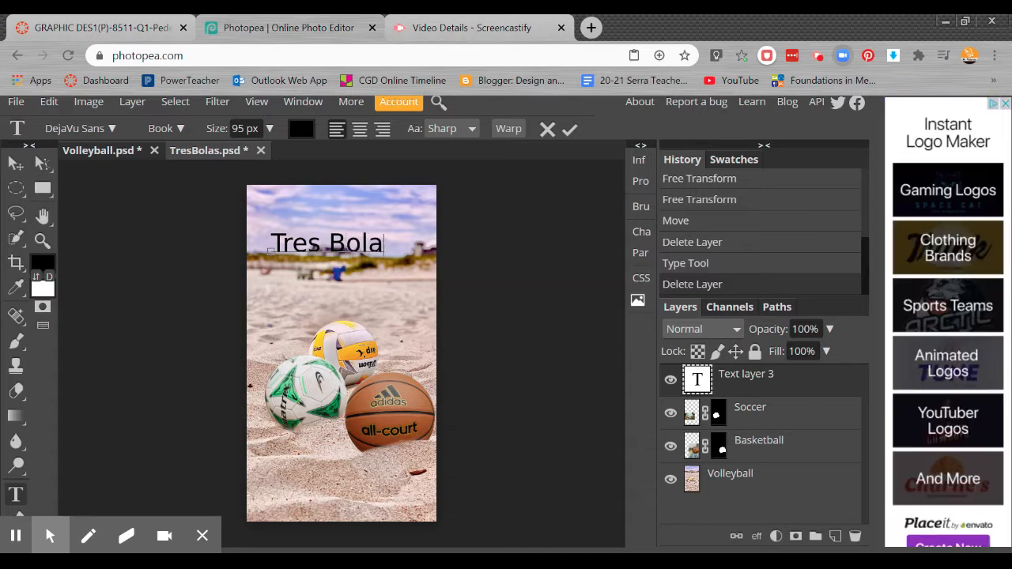
type("s")
Step: Select the whole "Tres Bolas" text and clear all category filters in its font list
left_click(321, 239)
double_click(319, 239)
triple_click(303, 240)
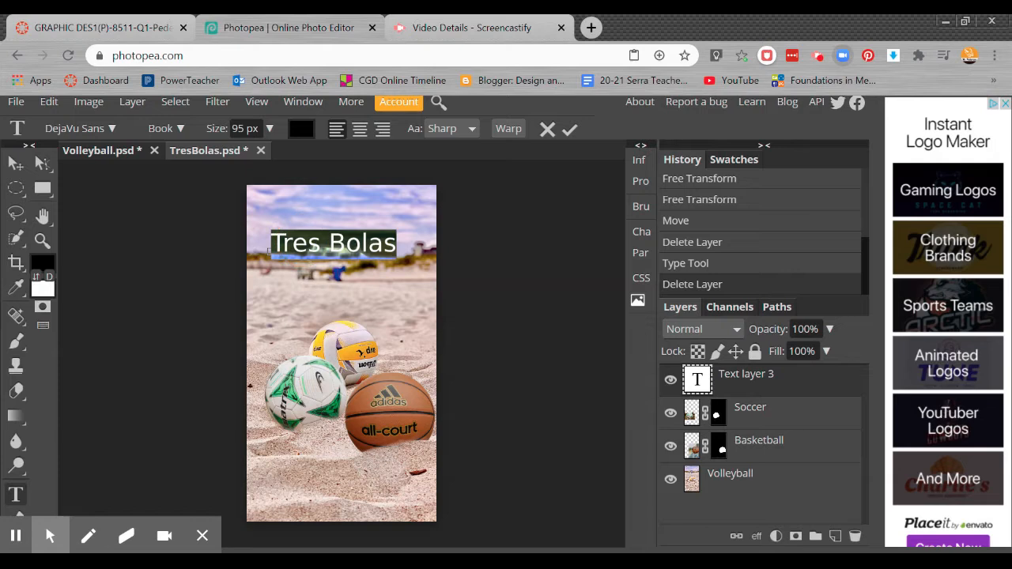
left_click(112, 130)
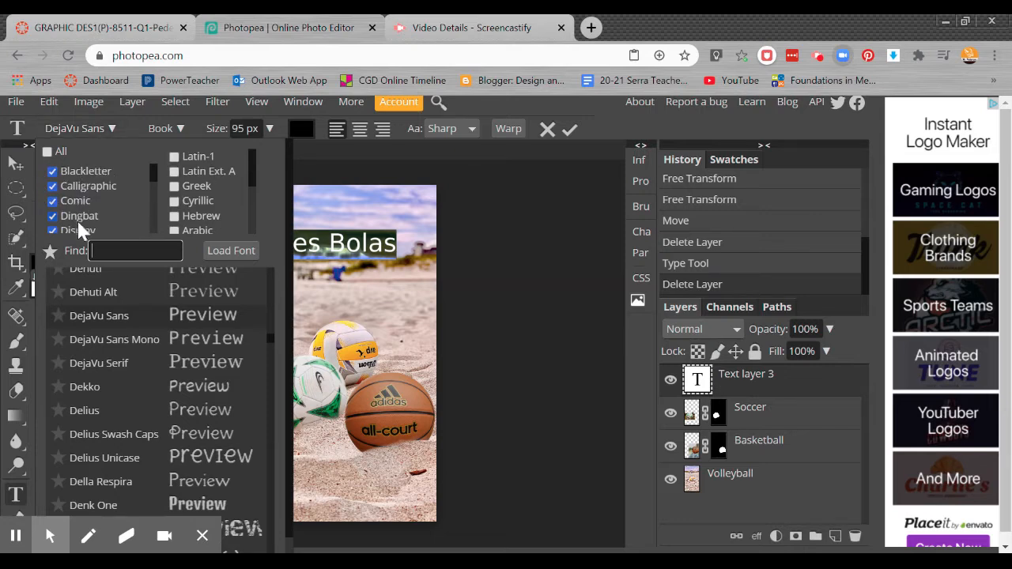
left_click(47, 151)
left_click(47, 152)
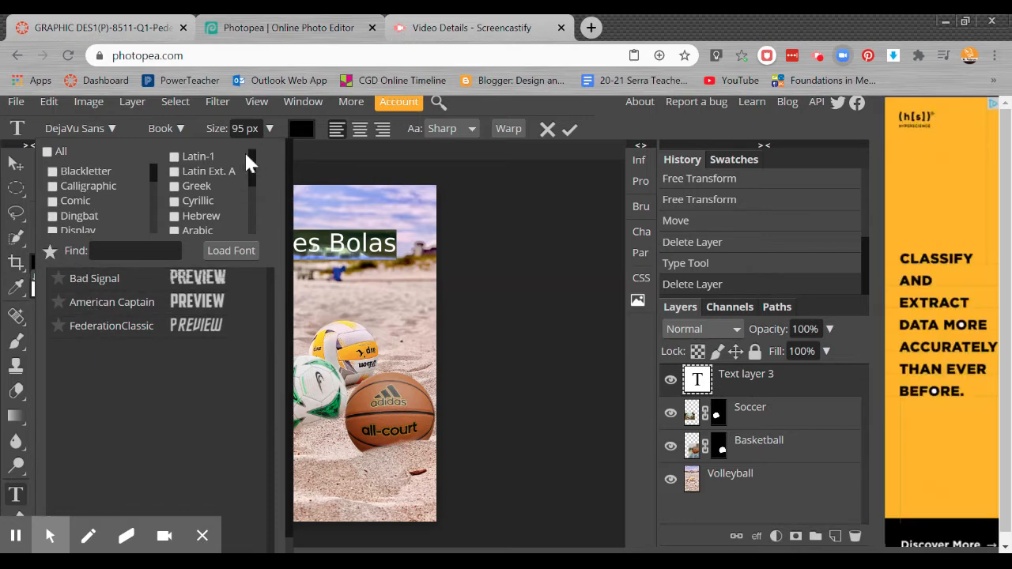
Step: Browse the fonts in the Stencil category and clear that filter again
left_click_drag(153, 172, 150, 231)
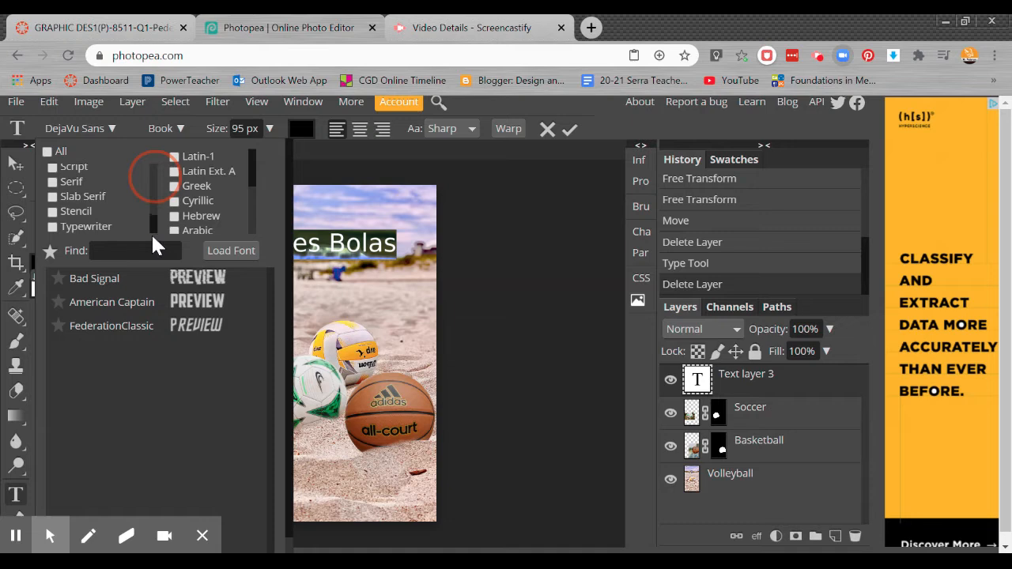
left_click(54, 212)
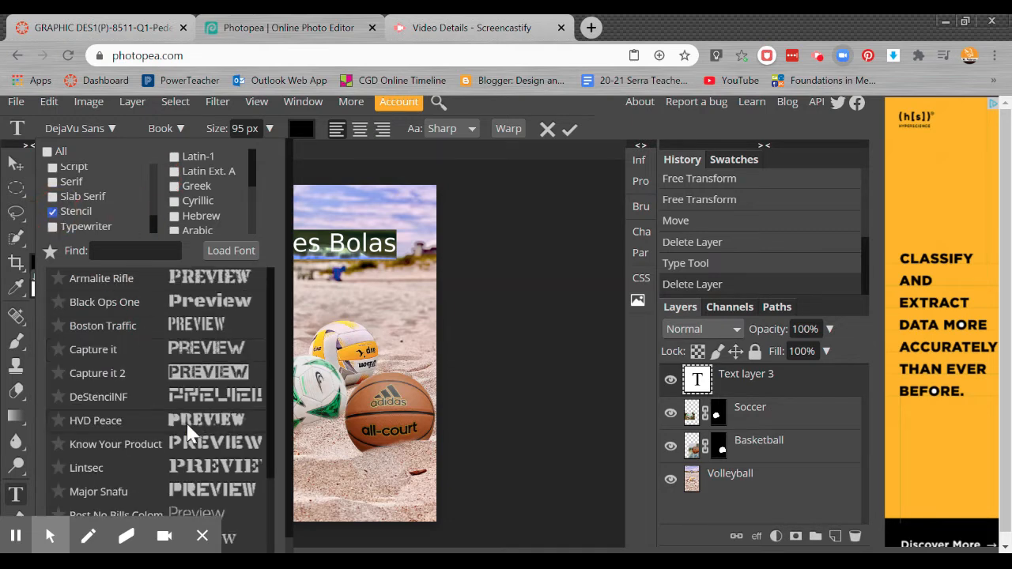
left_click_drag(271, 279, 276, 406)
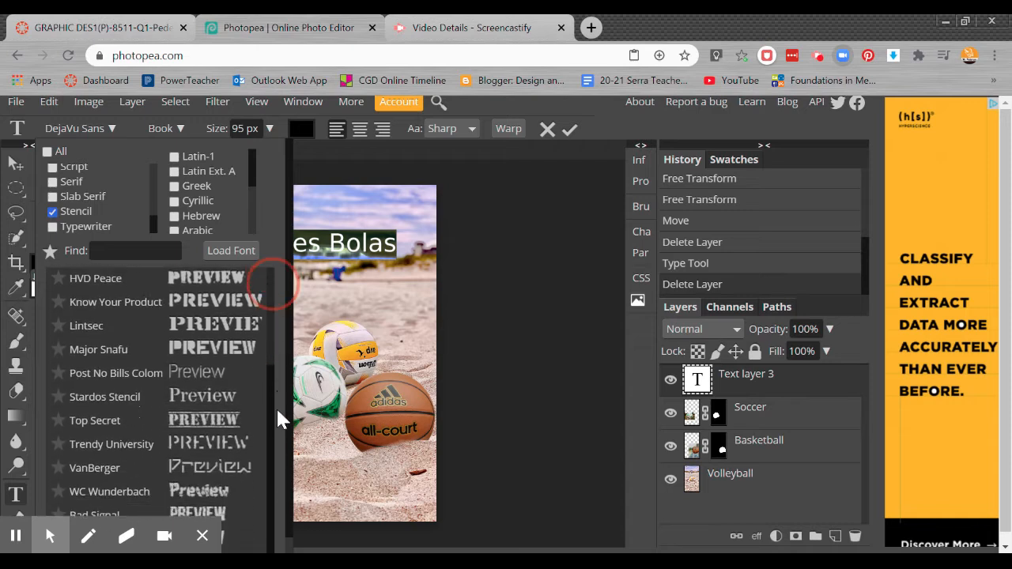
left_click(53, 212)
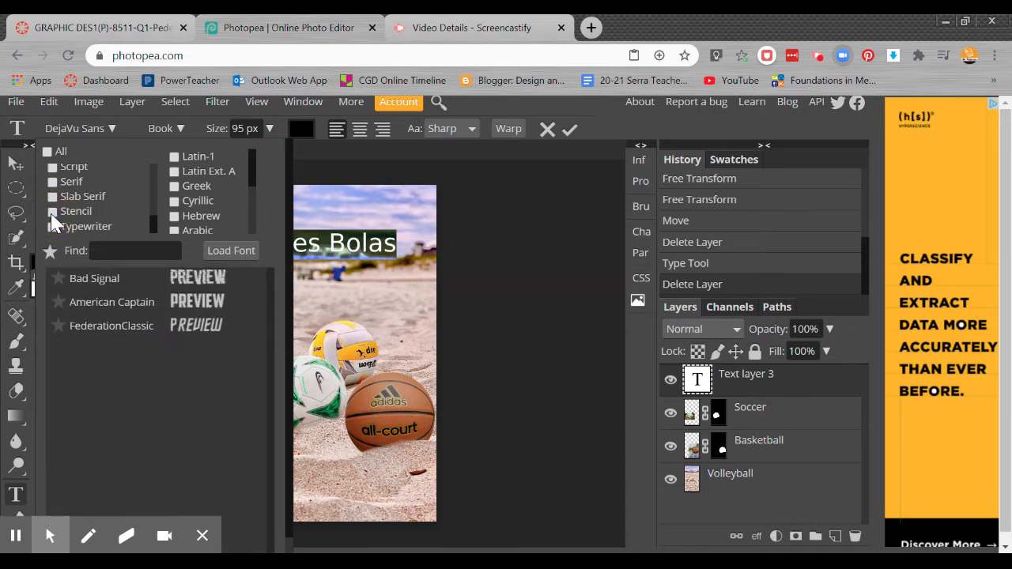
Step: Browse the fonts in the Script category and remove that filter
left_click(52, 168)
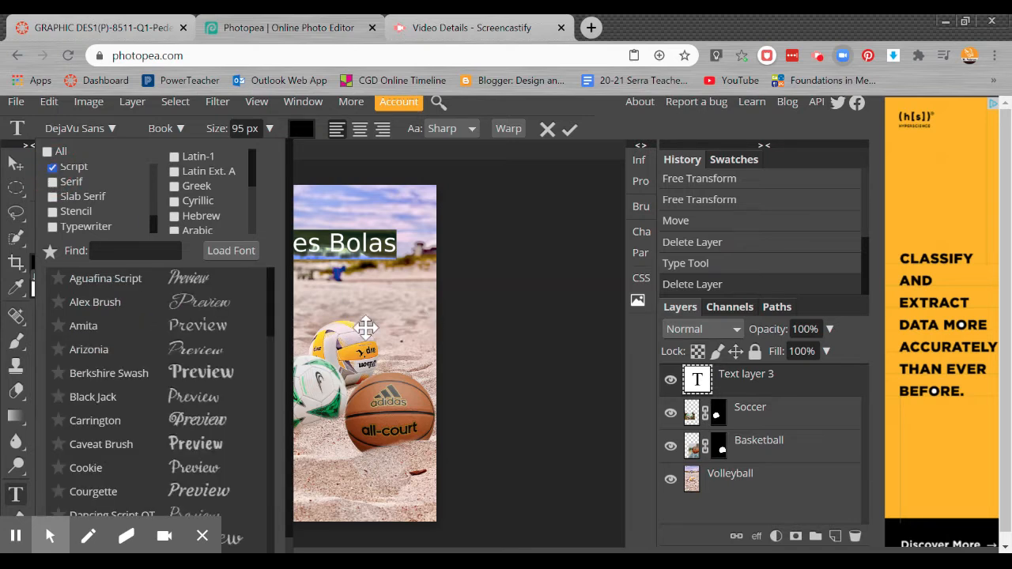
mouse_move(271, 292)
left_mouse_down()
mouse_move(290, 380)
mouse_move(286, 546)
mouse_move(279, 294)
left_mouse_up()
left_click(53, 168)
left_click(53, 169)
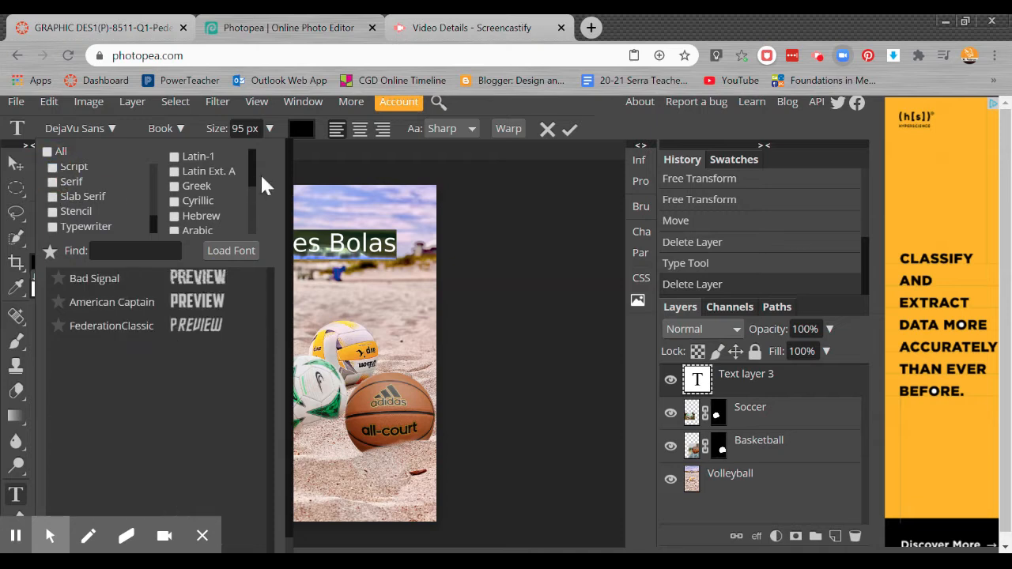
Step: Find the Retro font category, look through its fonts and switch the filter off
left_click_drag(252, 168, 252, 176)
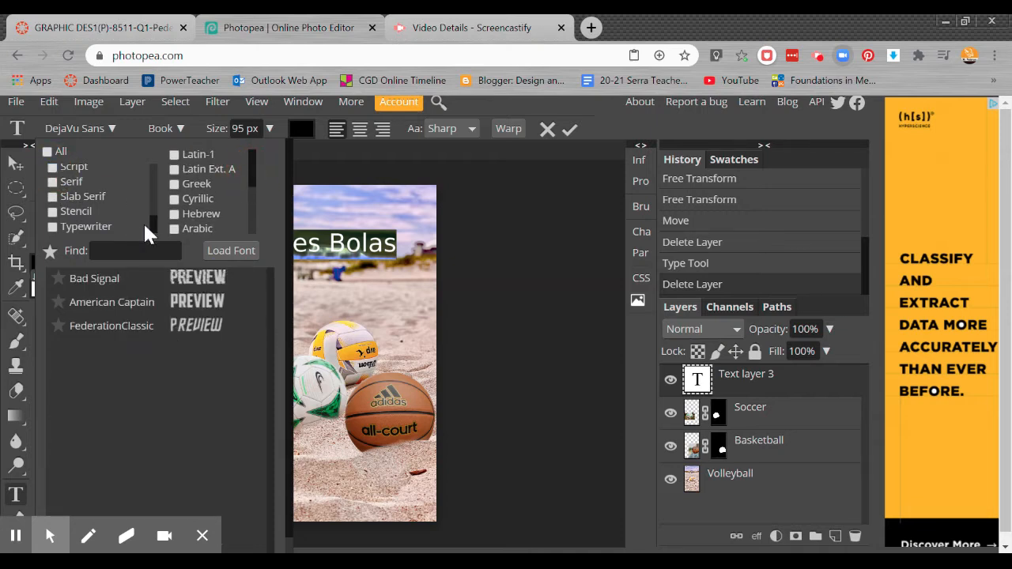
left_click_drag(152, 221, 154, 209)
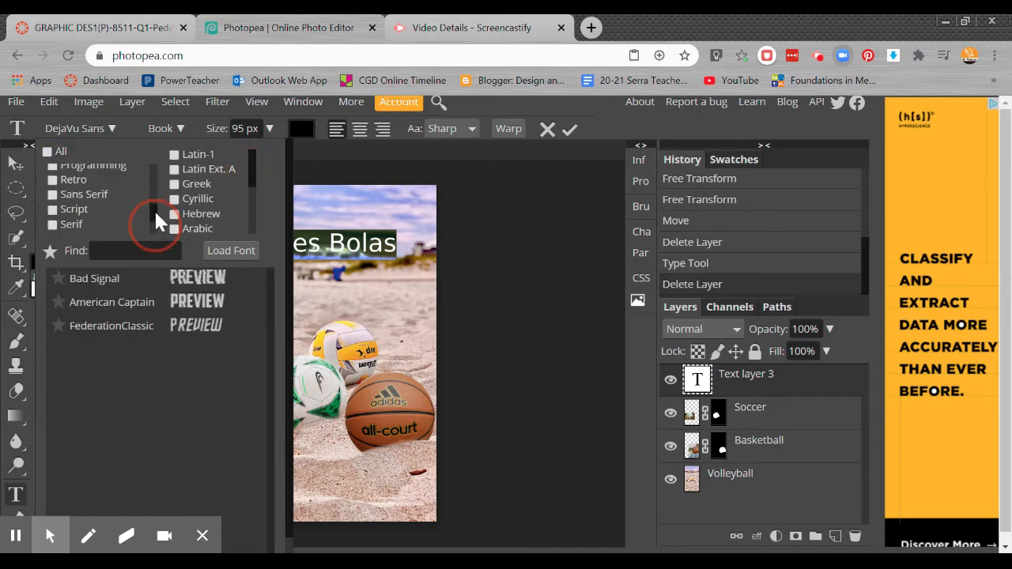
left_click(53, 184)
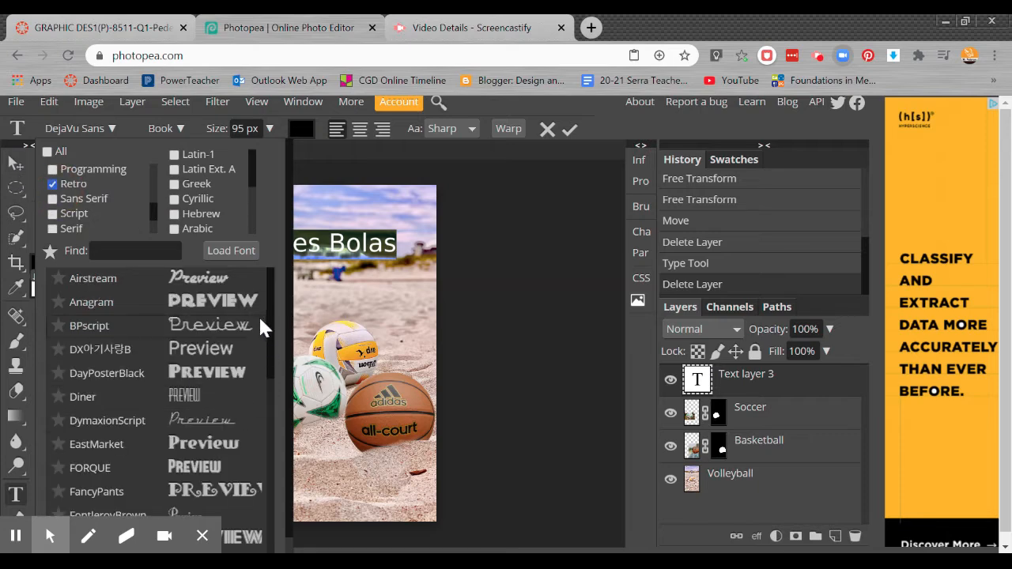
mouse_move(269, 297)
left_mouse_down()
mouse_move(257, 511)
mouse_move(271, 470)
mouse_move(283, 312)
left_mouse_up()
left_click(54, 184)
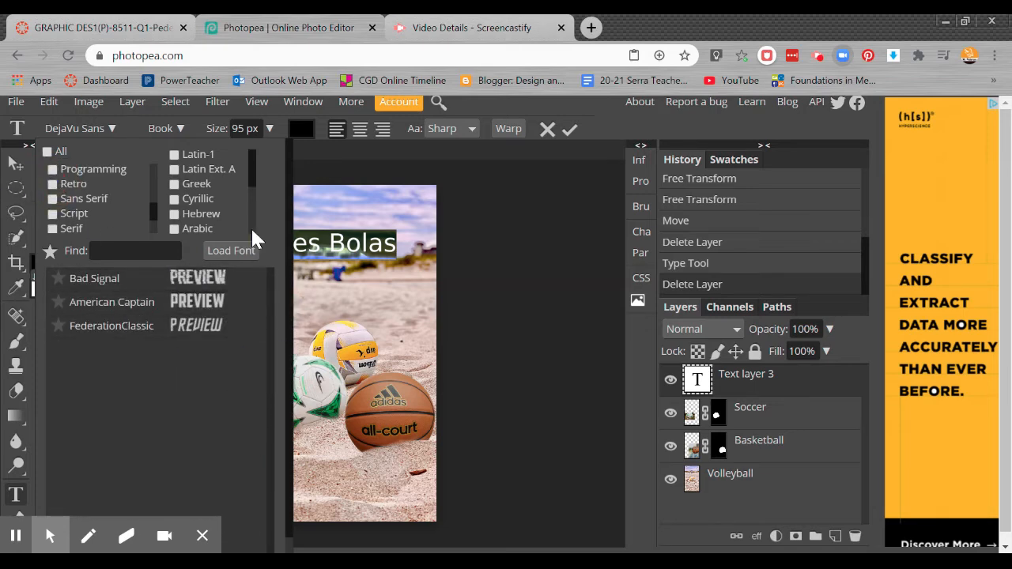
Step: Reselect the whole "Tres Bolas" text, browse the fonts in the Comic category and clear that filter
left_click(330, 243)
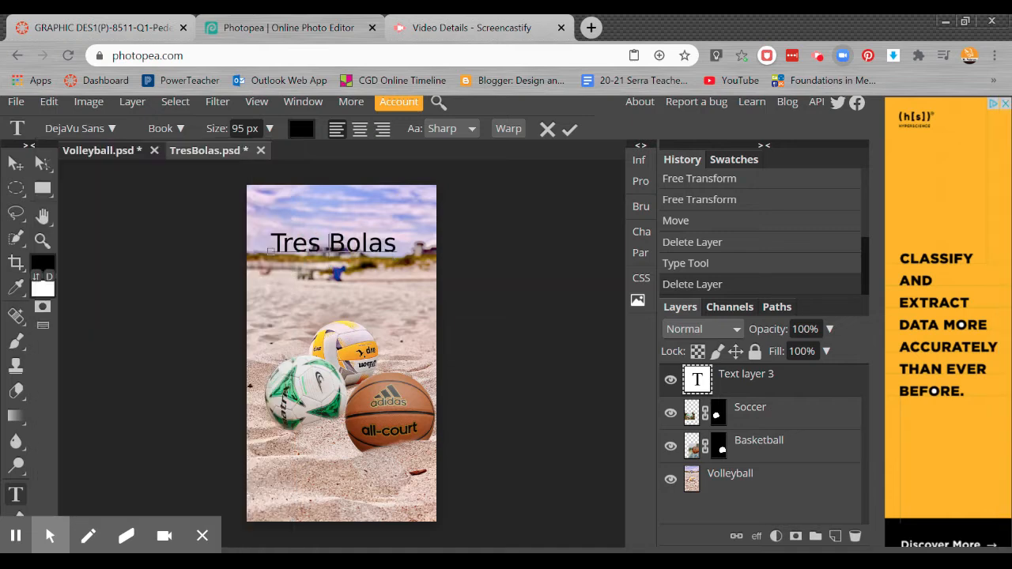
triple_click(330, 245)
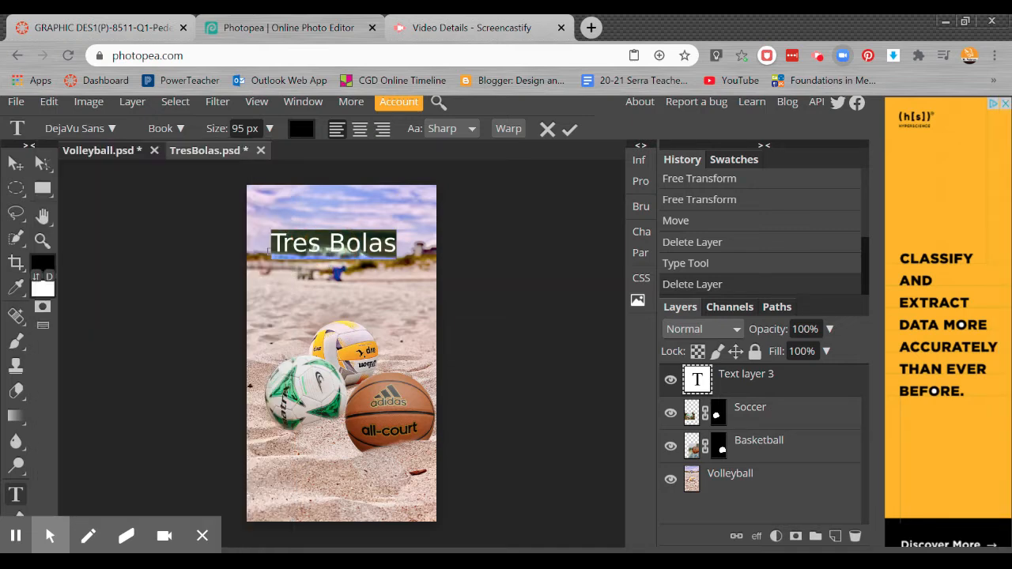
left_click(108, 128)
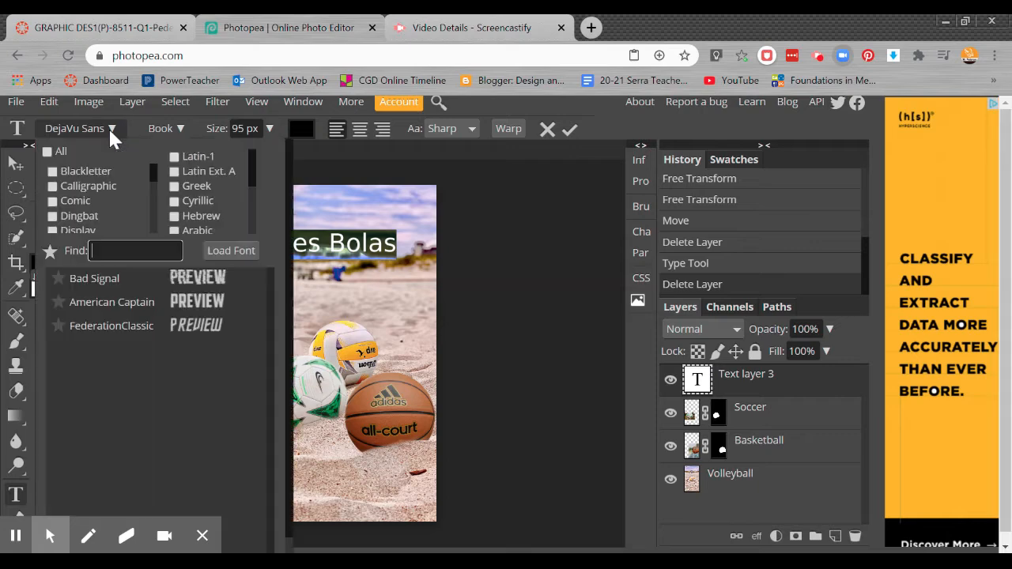
left_click(53, 200)
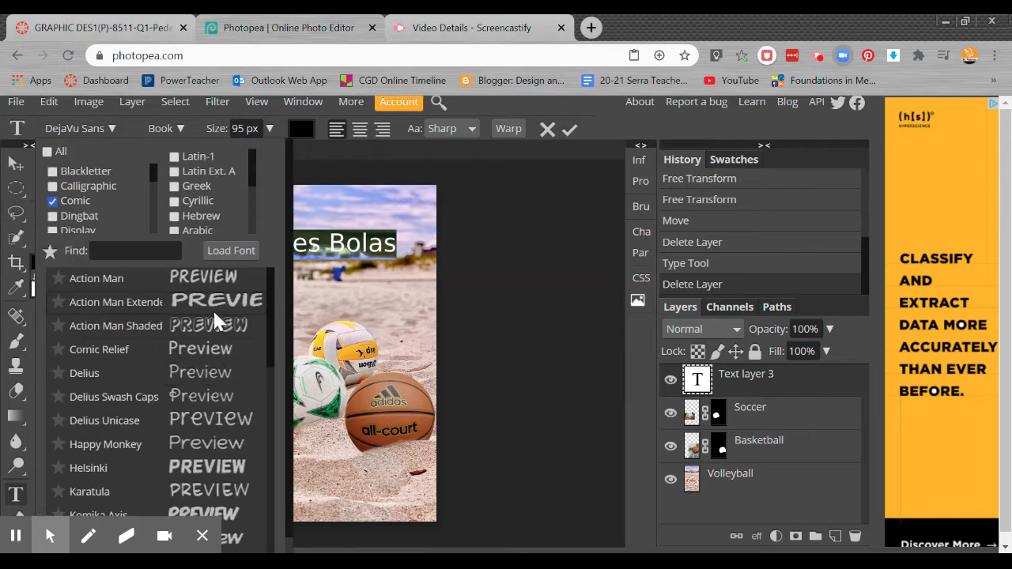
scroll(207, 355, "down", 5)
scroll(208, 400, "up", 5)
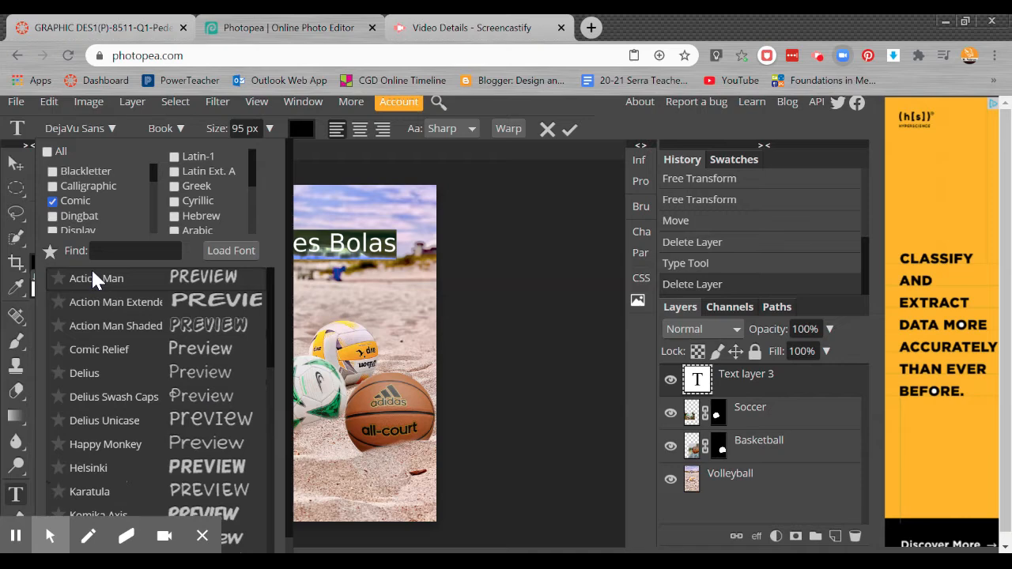
left_click(53, 200)
Step: Browse the fonts in the Dingbat and Calligraphic categories, clearing each filter after viewing
left_click(53, 216)
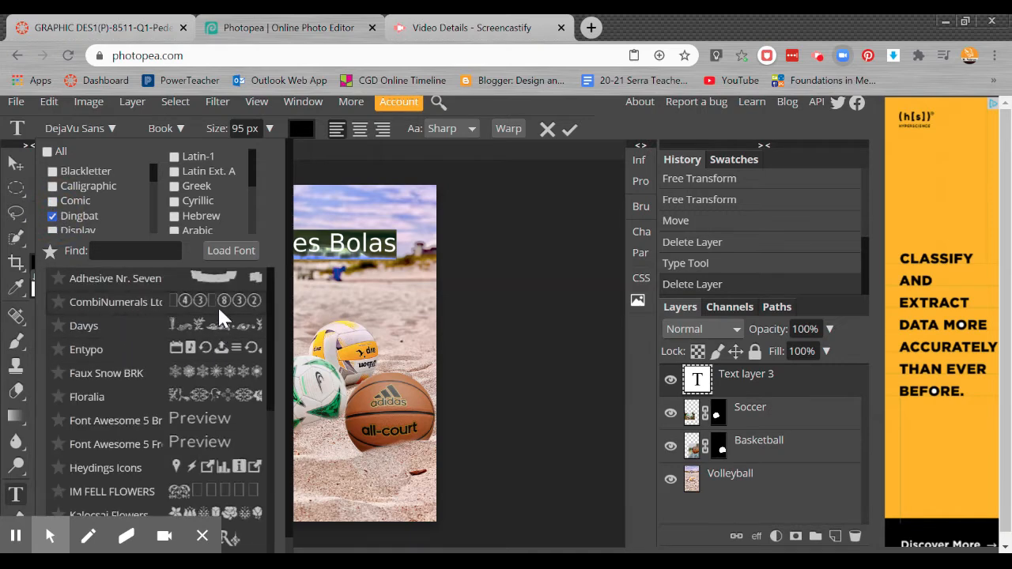
scroll(219, 488, "down", 2)
scroll(218, 486, "down", 2)
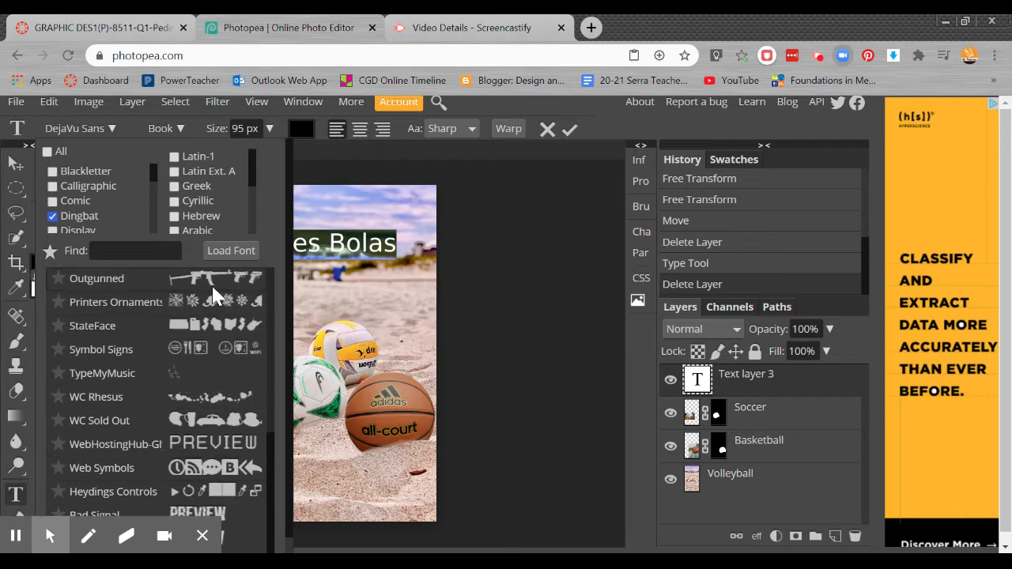
scroll(210, 316, "down", 2)
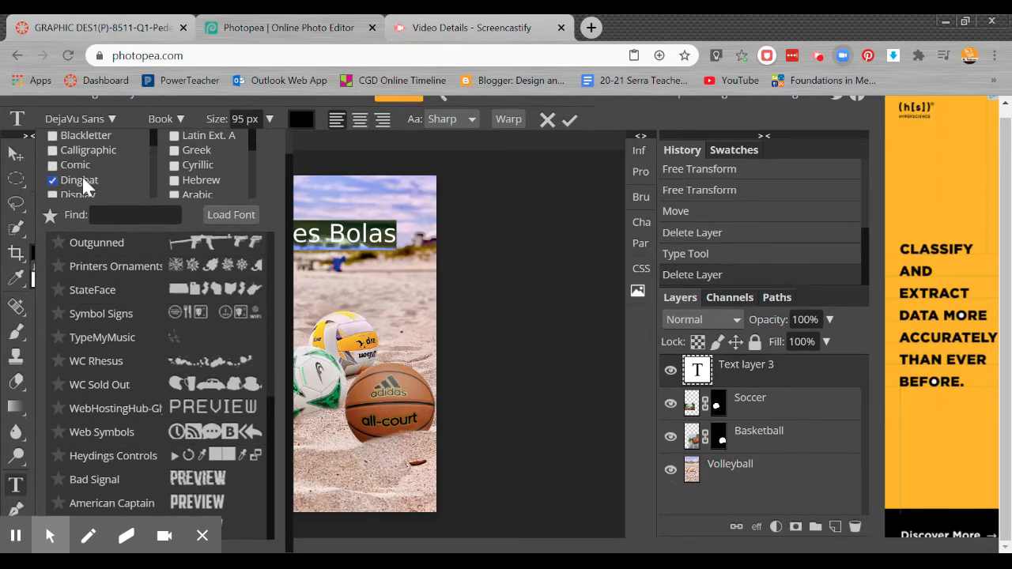
left_click(55, 180)
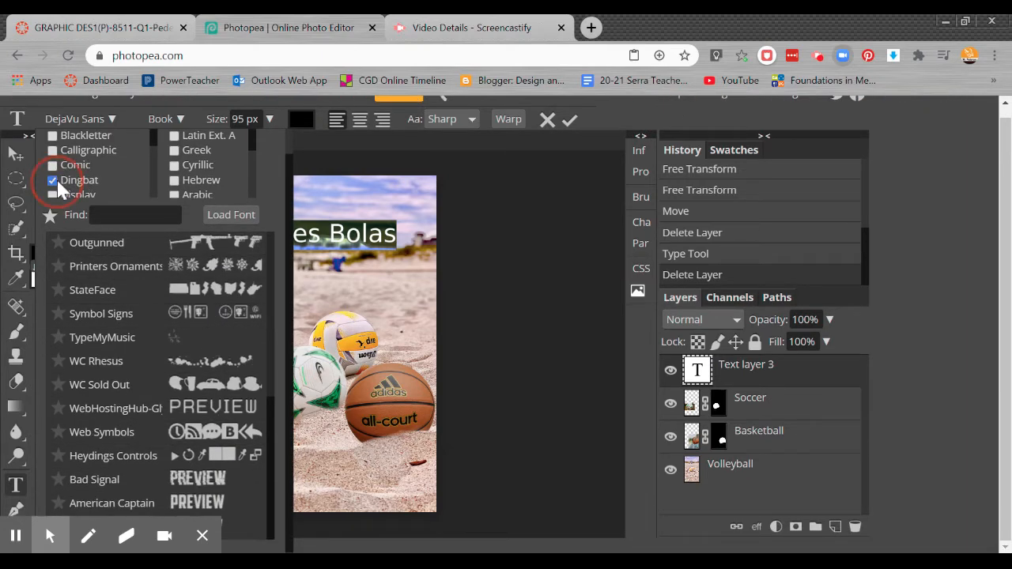
left_click(52, 151)
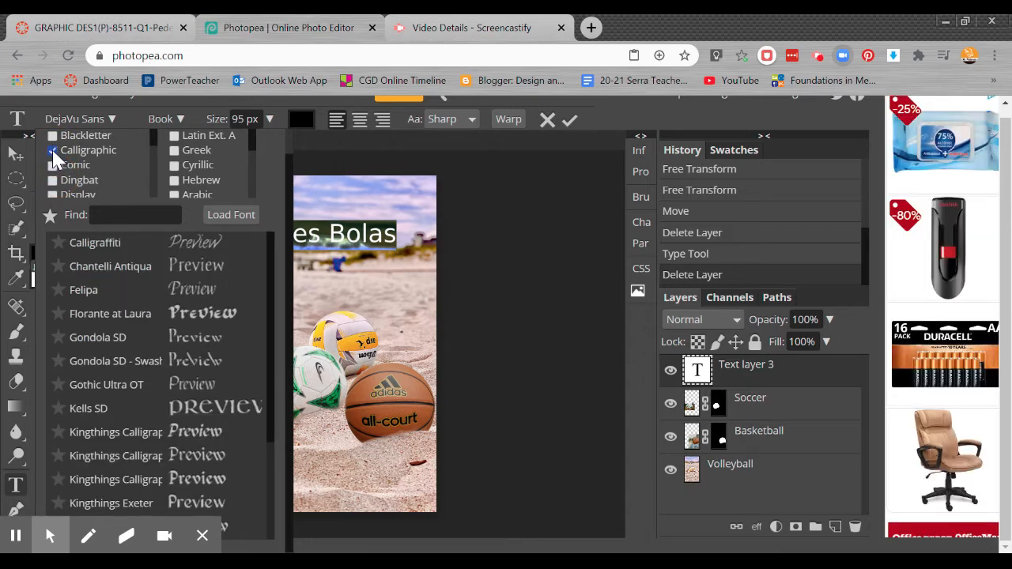
left_click(52, 151)
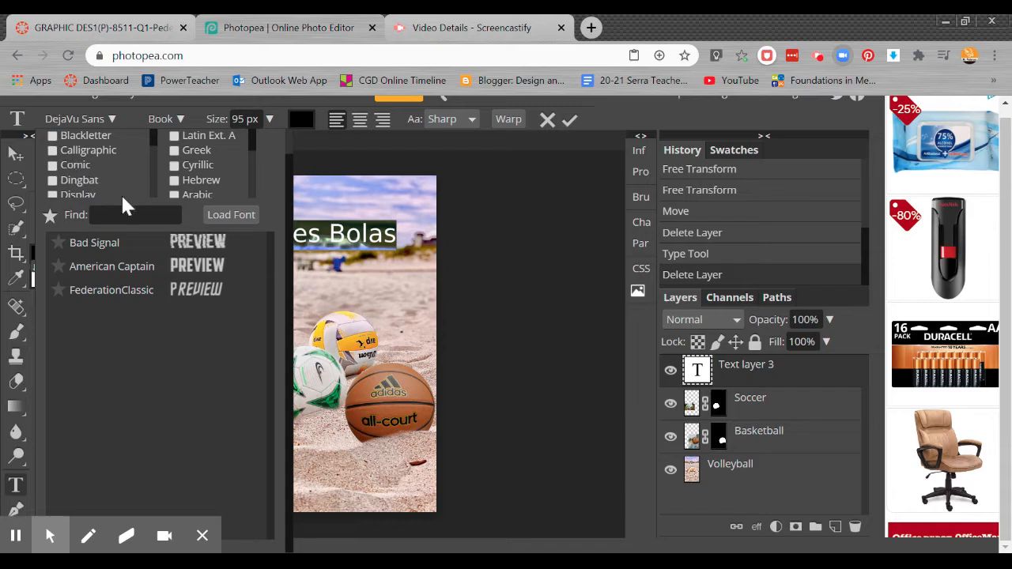
Step: Set the "Tres Bolas" title's font to American Captain and view the styles offered for it
left_click(187, 273)
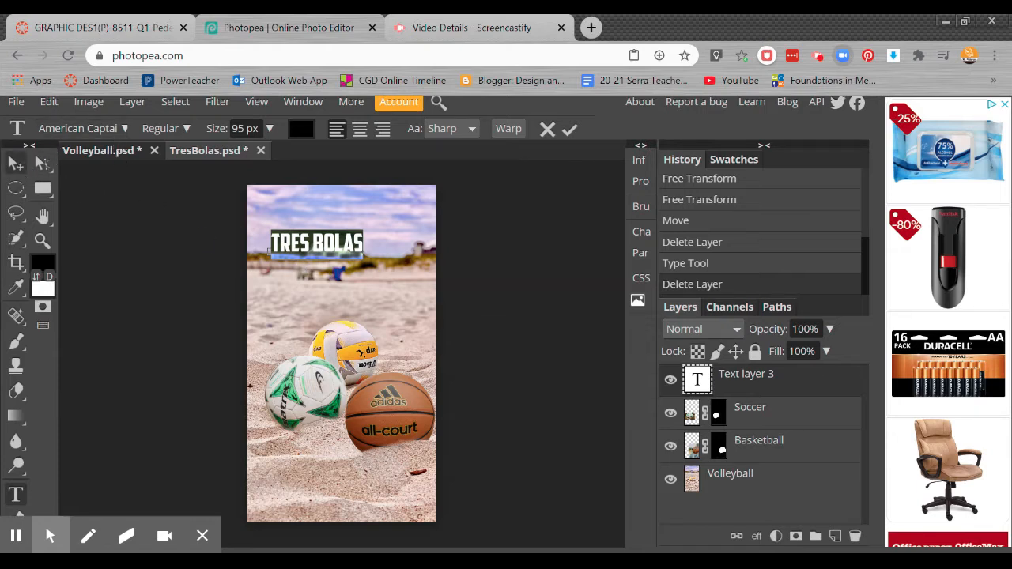
double_click(321, 245)
left_click(321, 245)
left_click(187, 128)
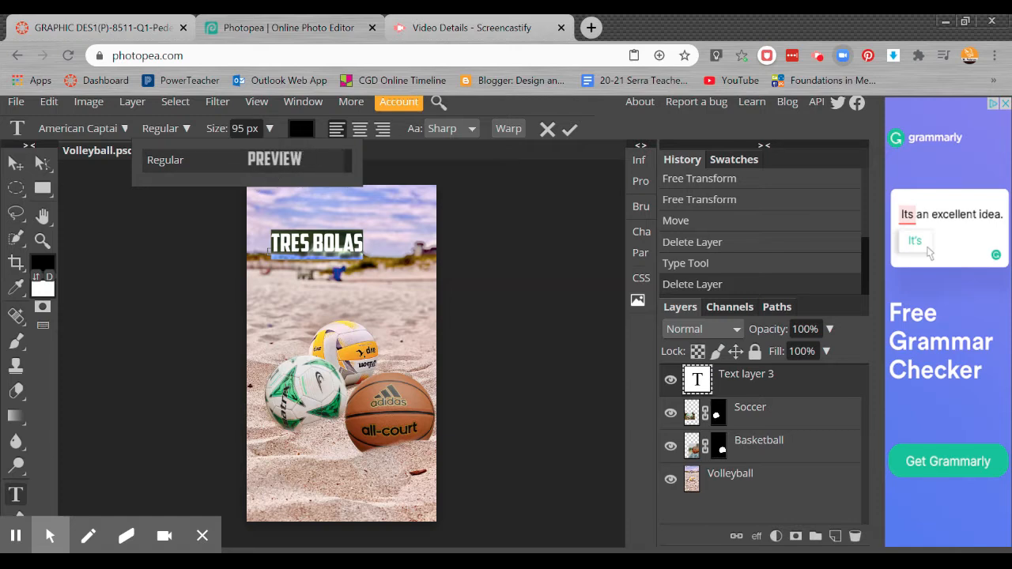
Step: Try the title at a font size of 150 px and at 200 px
left_click(270, 128)
left_click_drag(262, 155, 289, 169)
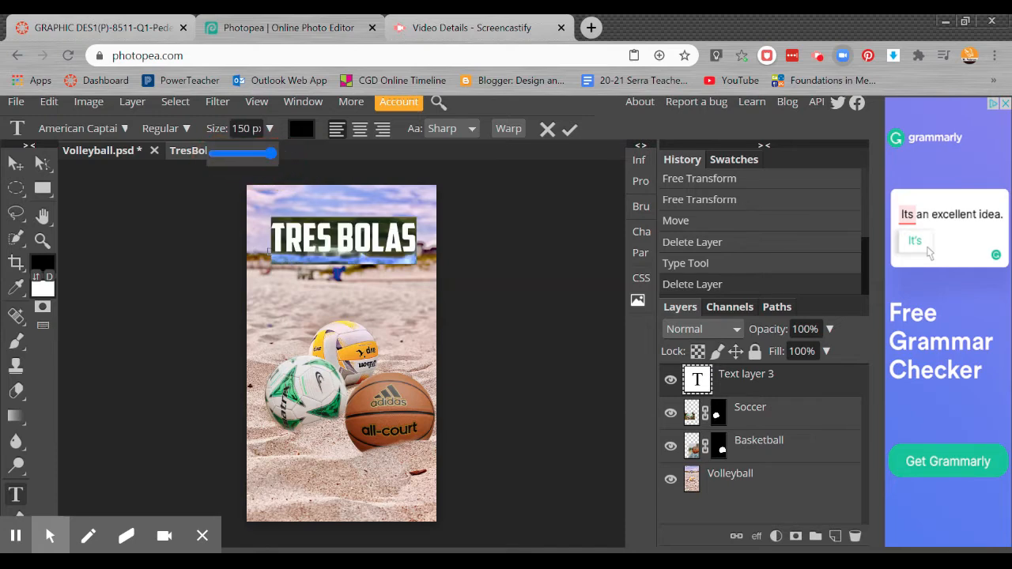
left_click(257, 129)
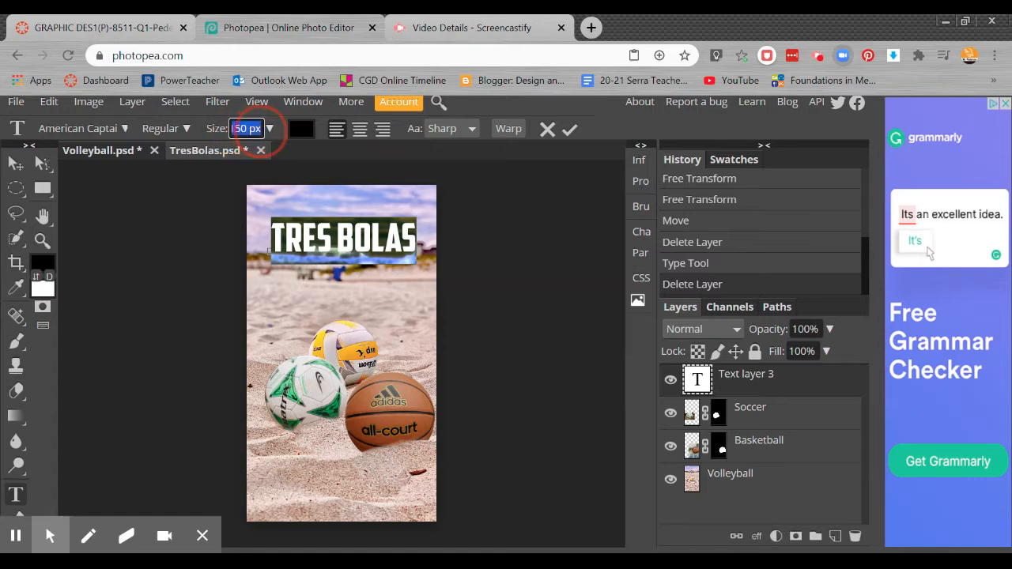
type("2")
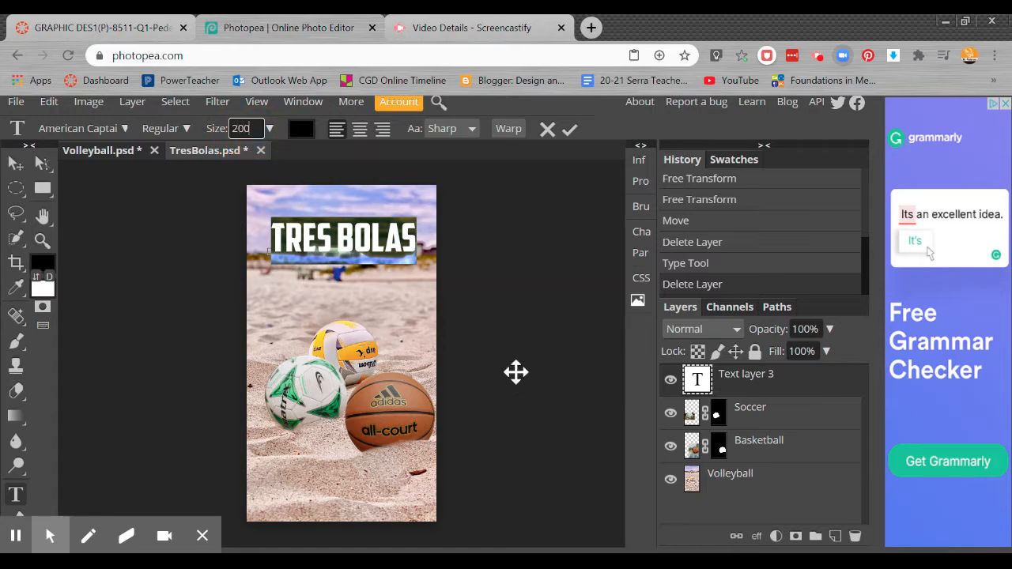
type("00")
key("Return")
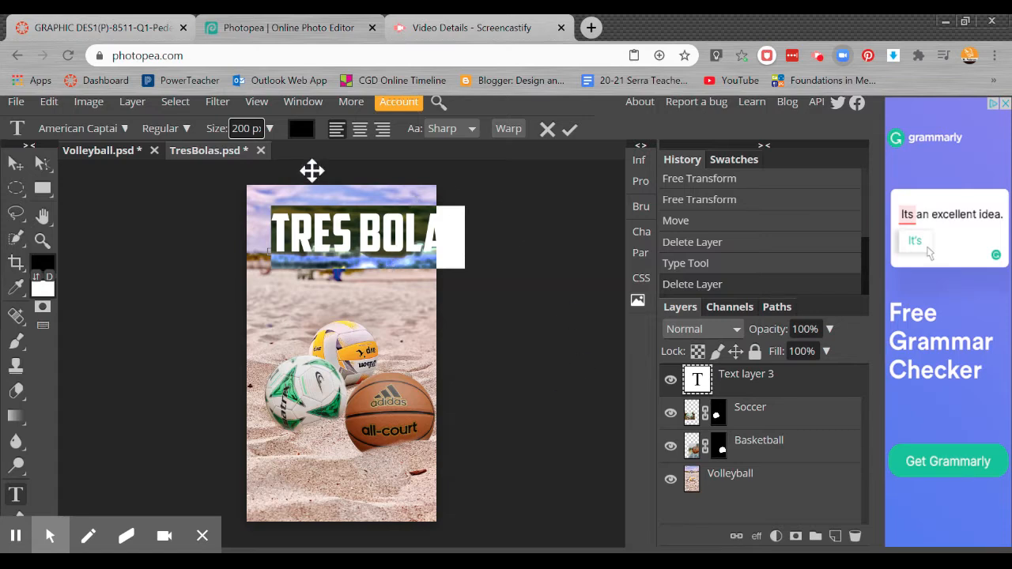
Step: Set the title's font size to 150 px
type("150")
key("BackSpace")
key("BackSpace")
key("BackSpace")
key("BackSpace")
key("Return")
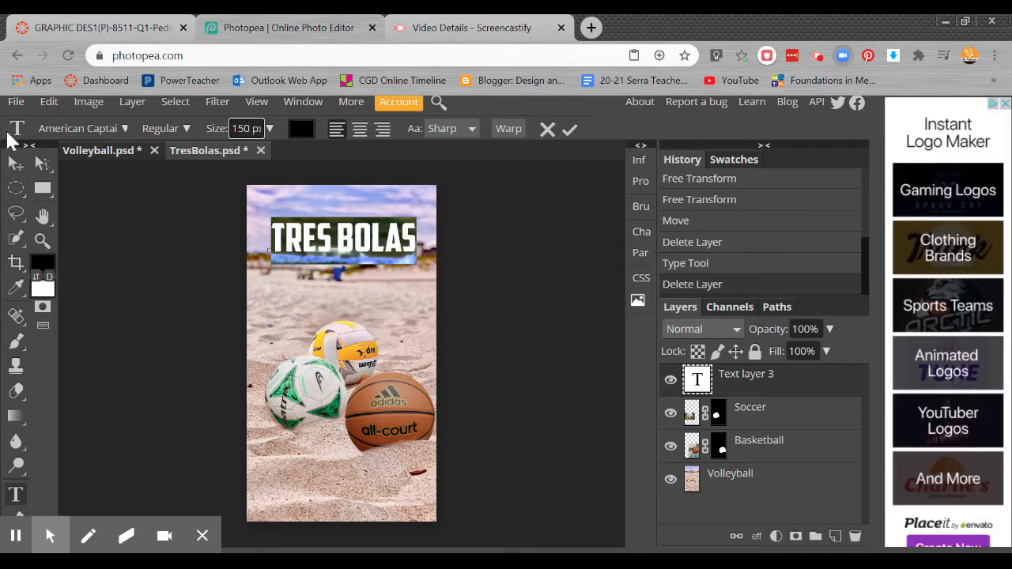
Step: Move the "Tres Bolas" title down to the upper edge of the beach, above the balls
left_click(16, 165)
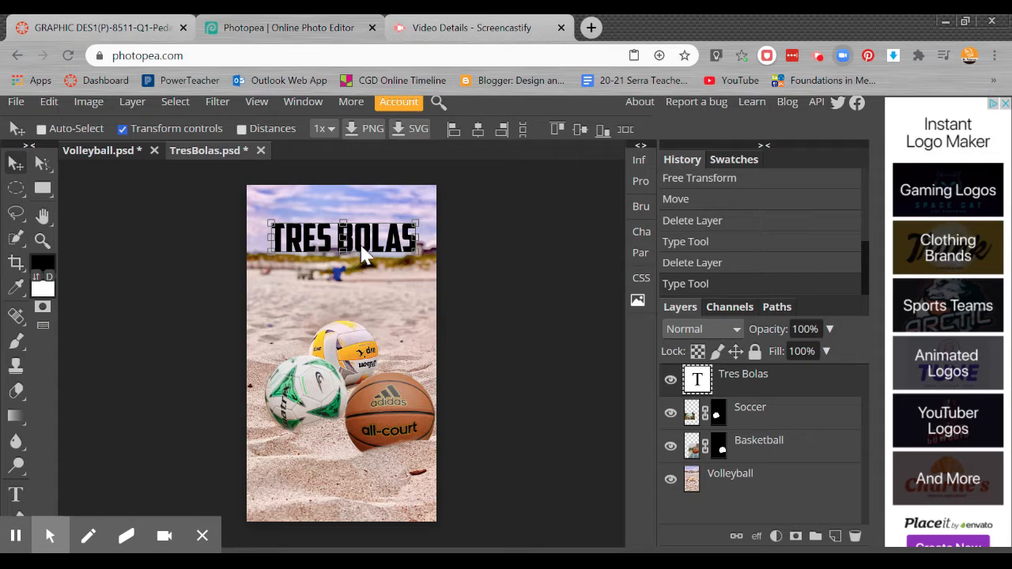
left_click_drag(354, 241, 357, 283)
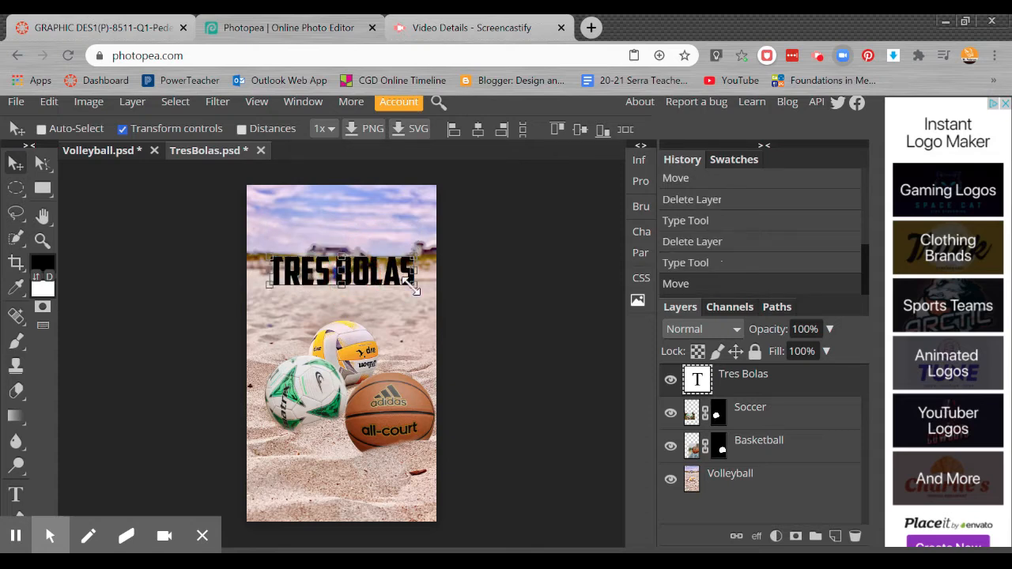
Step: Select all of the title's text through its "Tres Bolas" layer and close the text editing
left_click(15, 496)
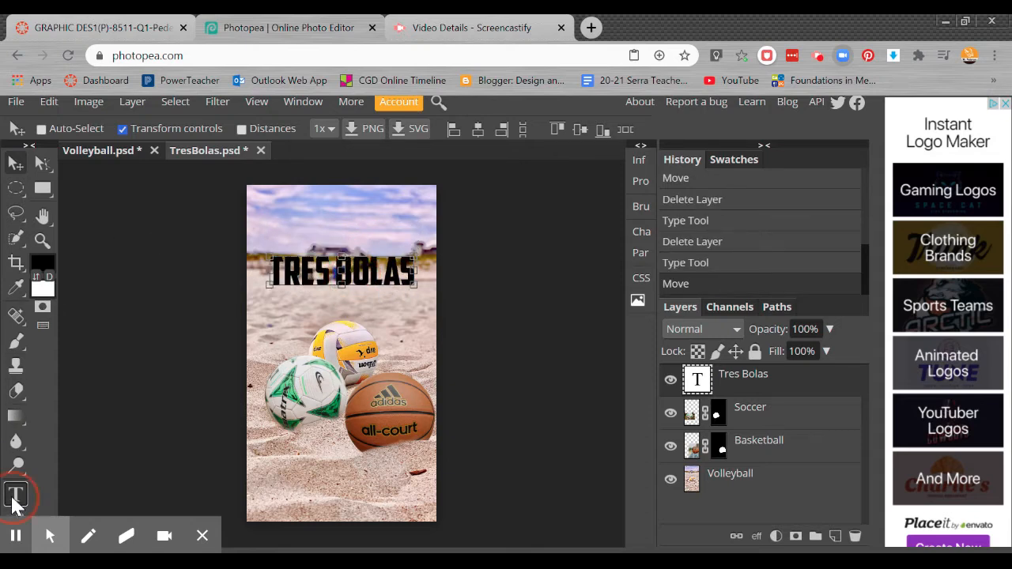
left_click(697, 381)
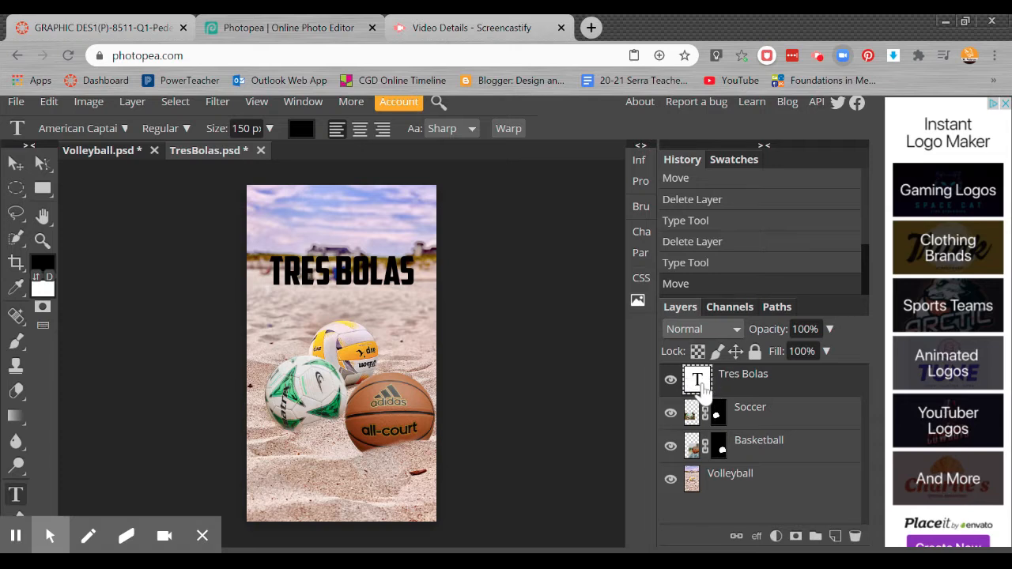
double_click(698, 384)
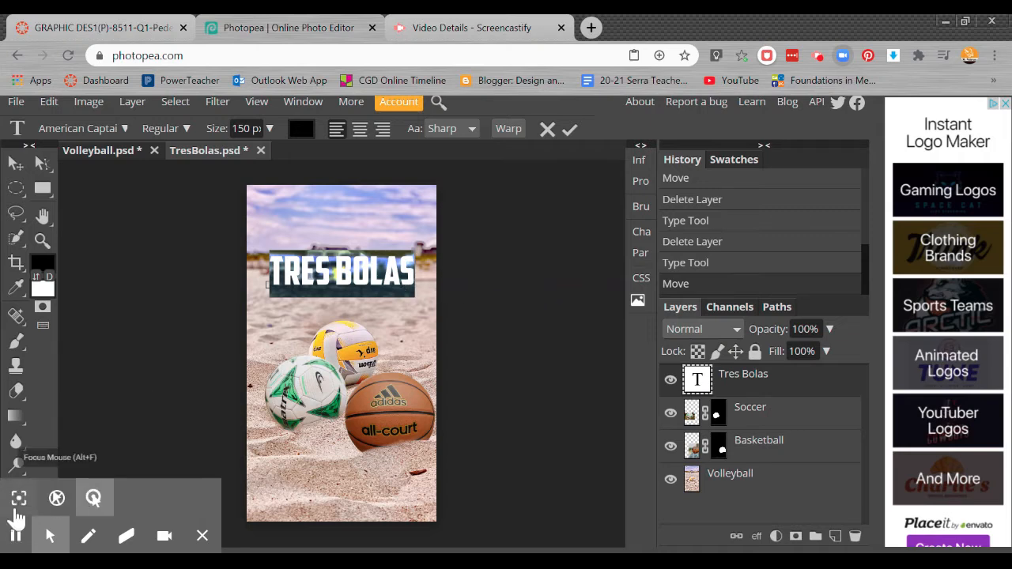
left_click(569, 128)
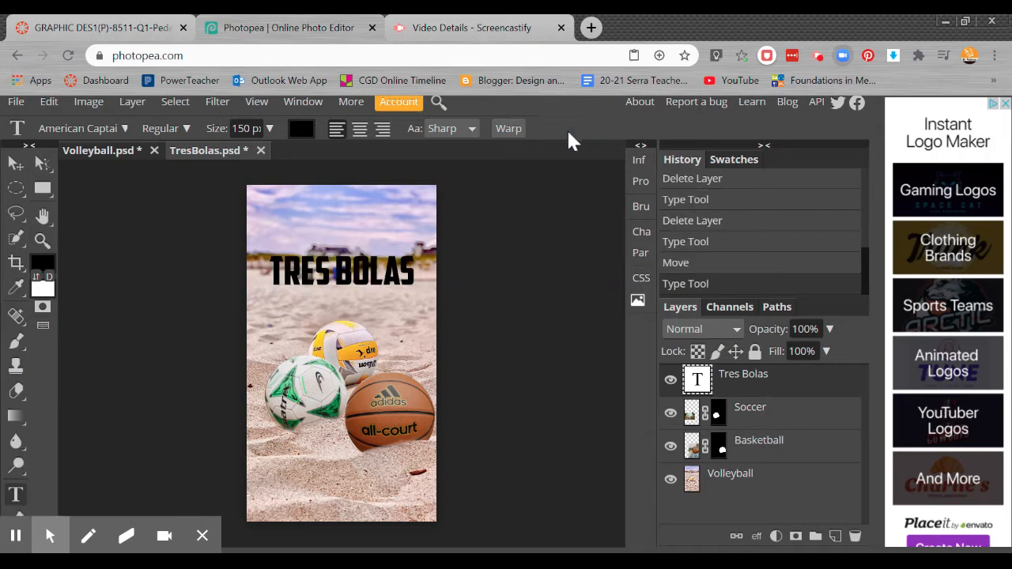
Step: Start a separate text layer just above the title and delete that empty layer
left_click(16, 498)
left_click(283, 250)
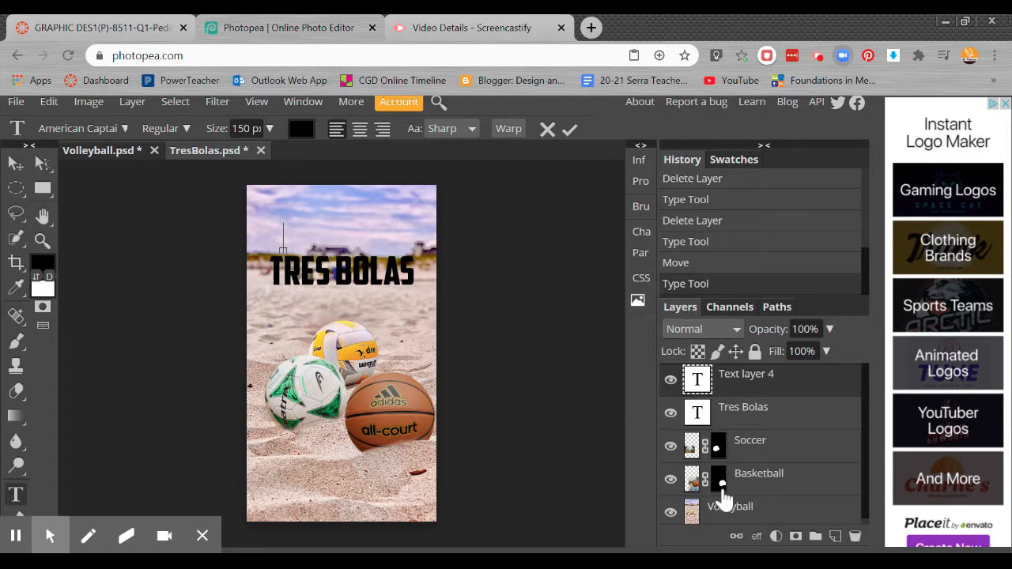
left_click(782, 381)
left_click(854, 536)
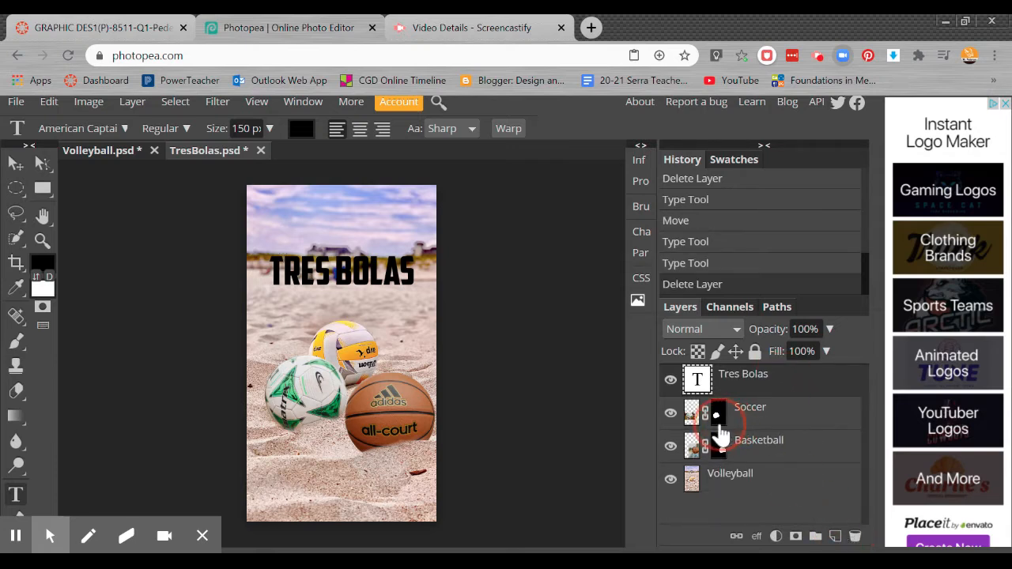
Step: Select all of the title's text, try center and right alignment, and return it to left alignment
left_click(695, 446)
left_click(698, 384)
double_click(698, 386)
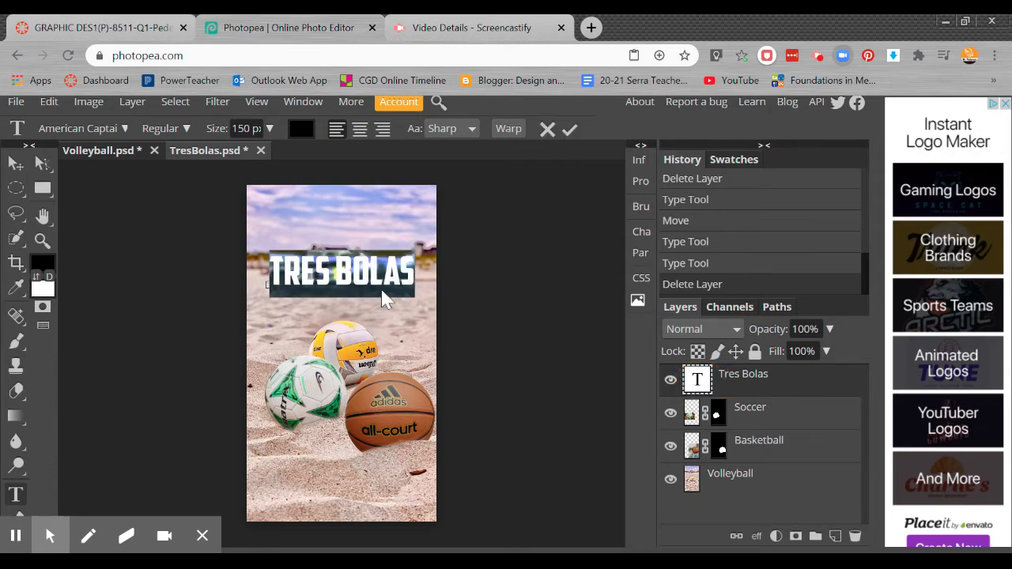
left_click(359, 130)
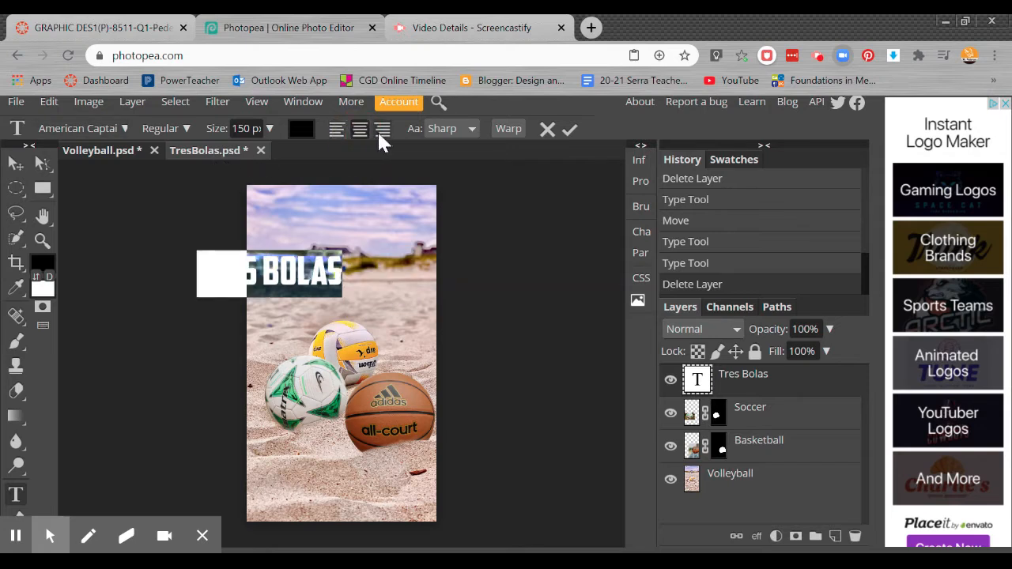
left_click(380, 130)
left_click(336, 130)
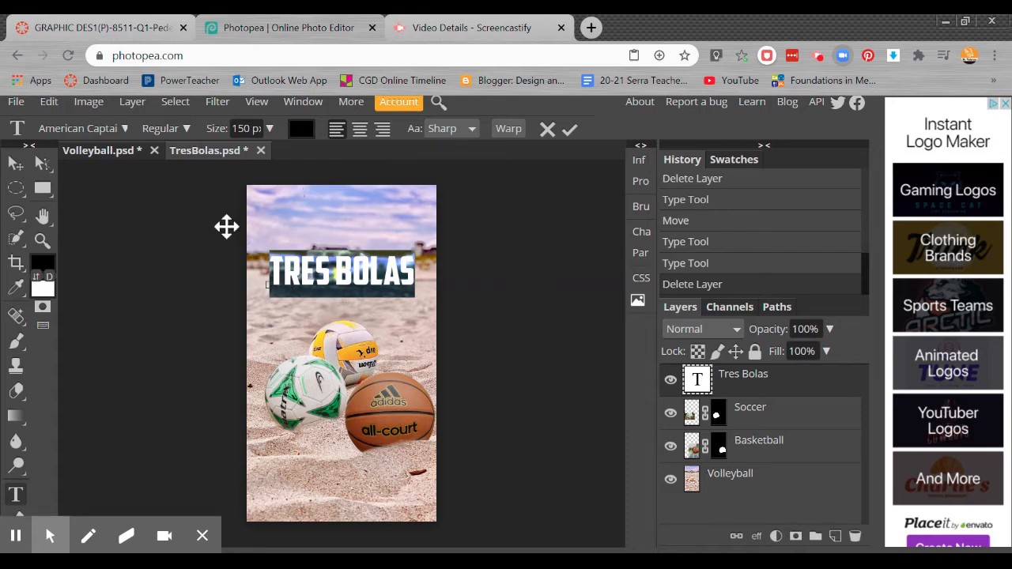
Step: Change the title's text color to dark blue, hex 2b049d
left_click(301, 129)
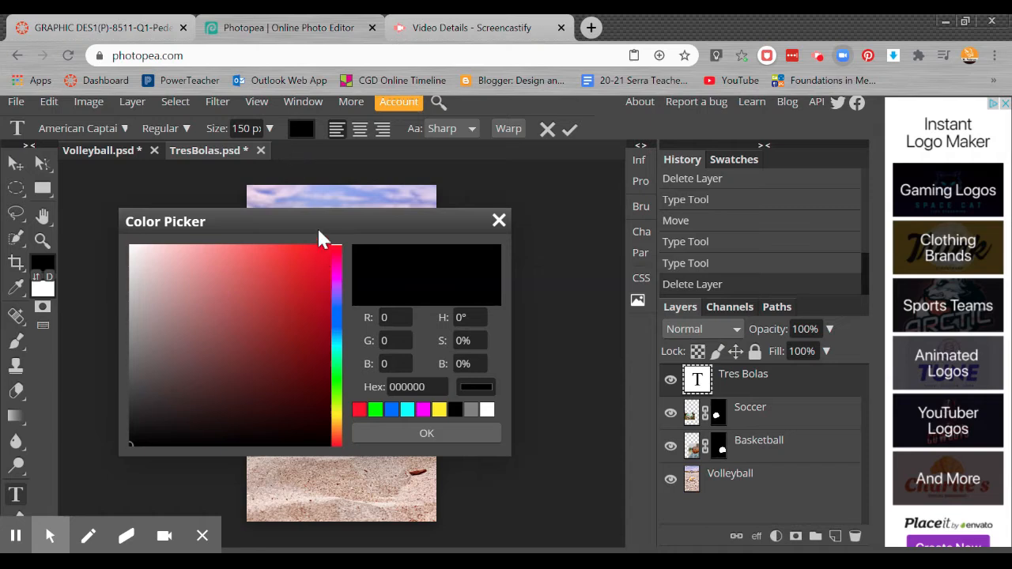
left_click_drag(320, 232, 331, 174)
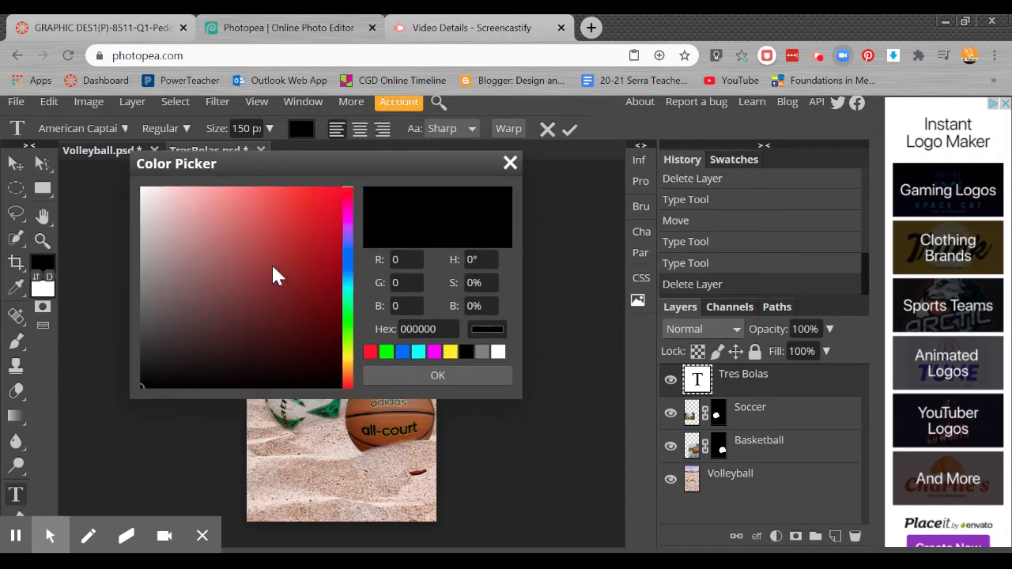
left_click_drag(272, 274, 330, 222)
left_click_drag(348, 269, 349, 245)
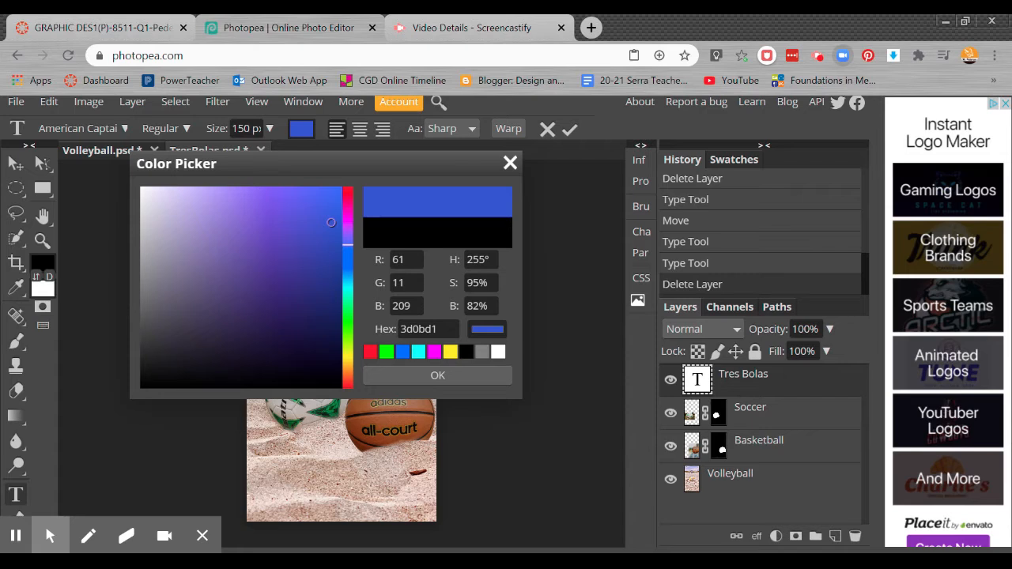
left_click_drag(332, 222, 337, 263)
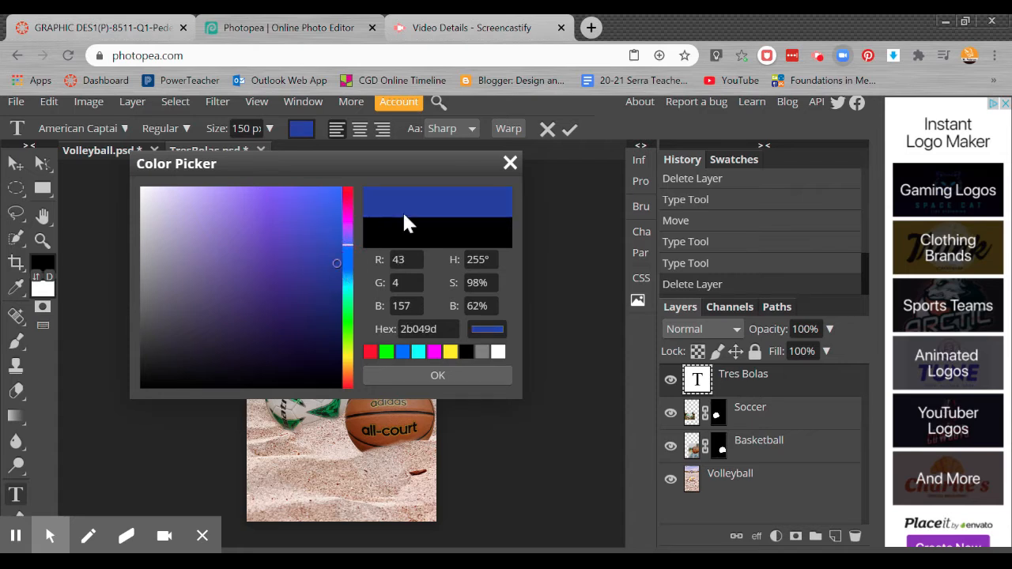
left_click(430, 377)
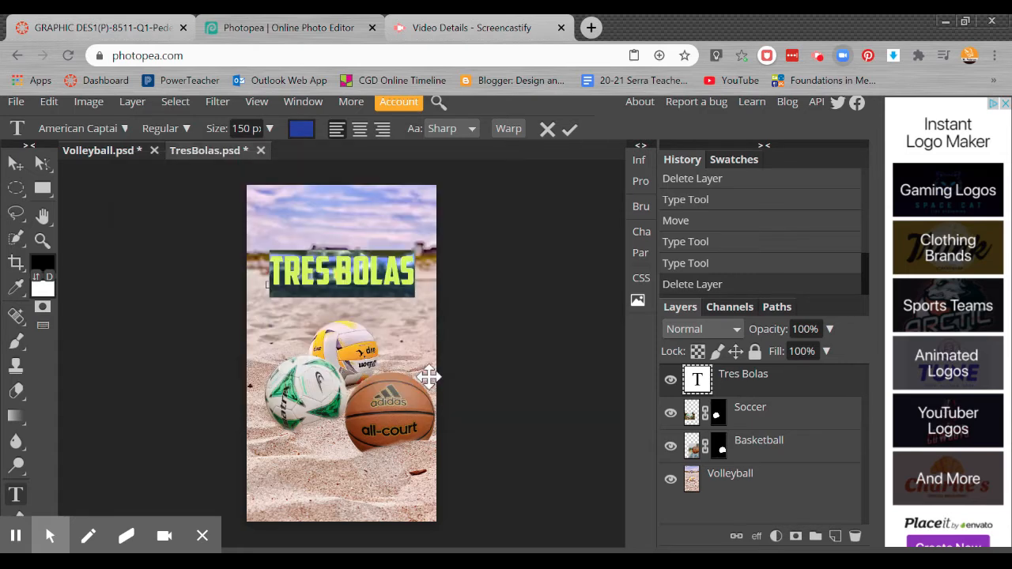
Step: Try the title's position over the balls and move it back up to the upper edge of the beach
left_click(15, 163)
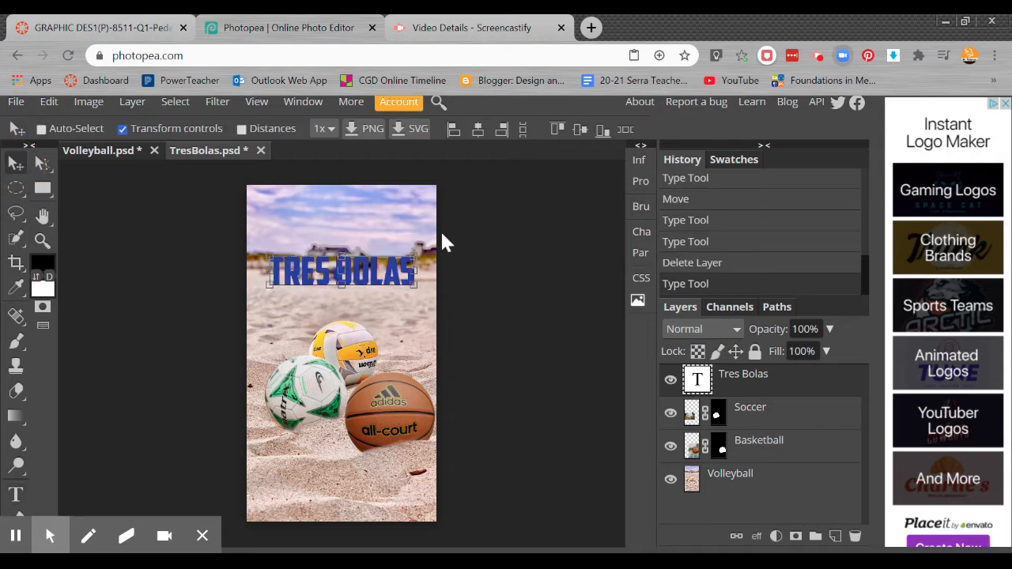
left_click_drag(361, 287, 362, 388)
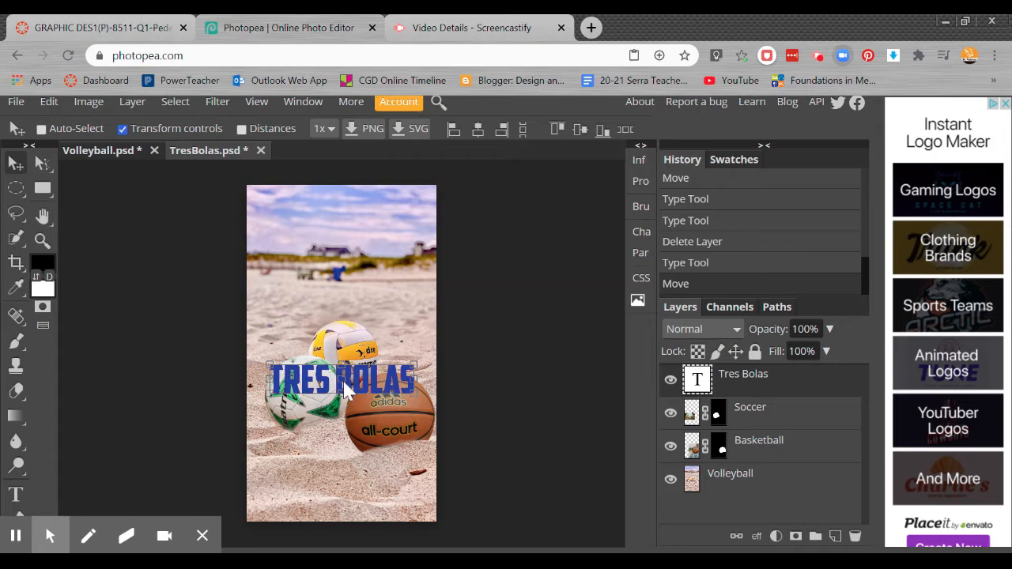
left_click_drag(324, 389, 333, 282)
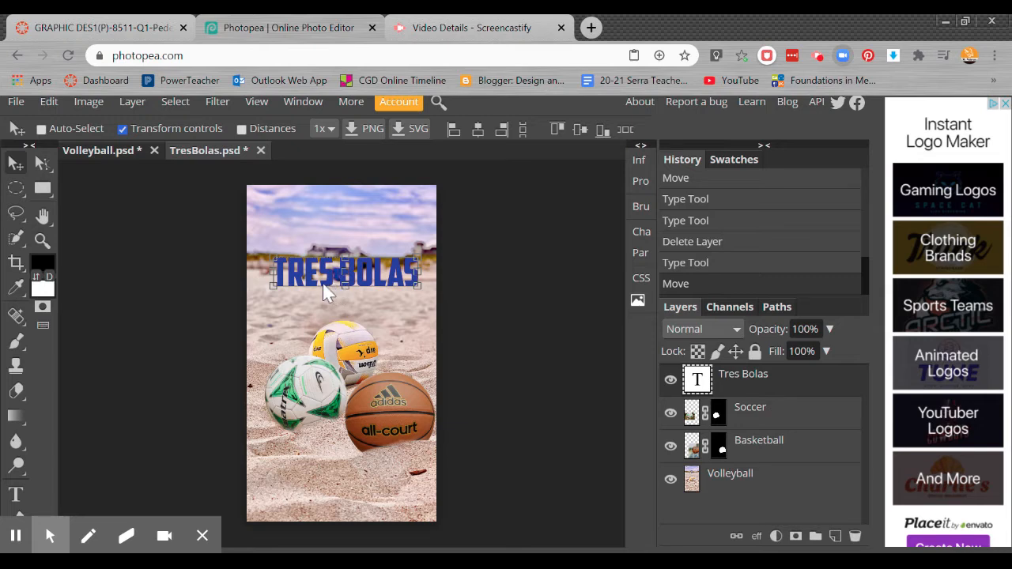
Step: Draw a red rectangle behind the title, above the Soccer layer, extending past both sides of the poster
left_click(788, 412)
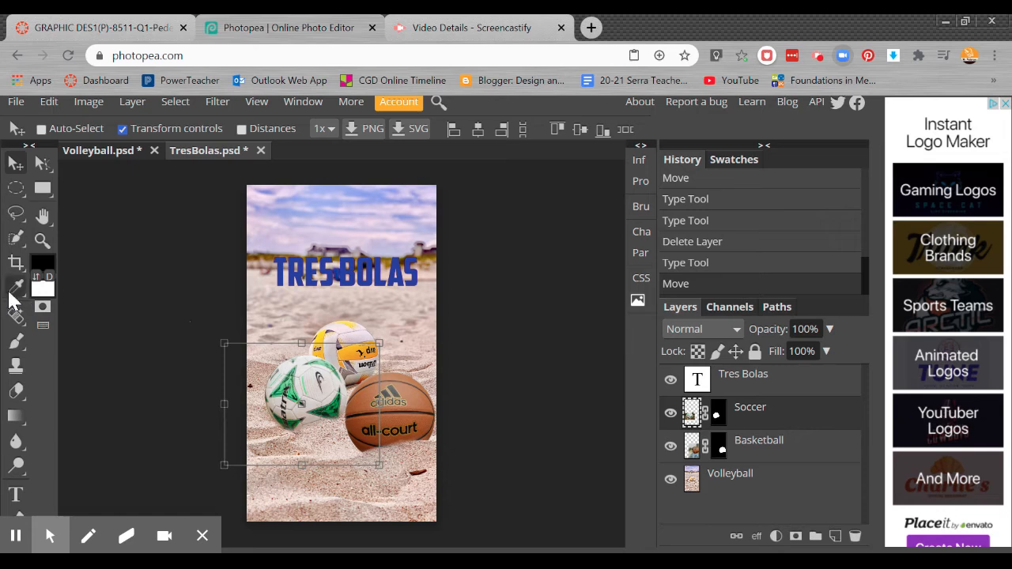
left_click(42, 189)
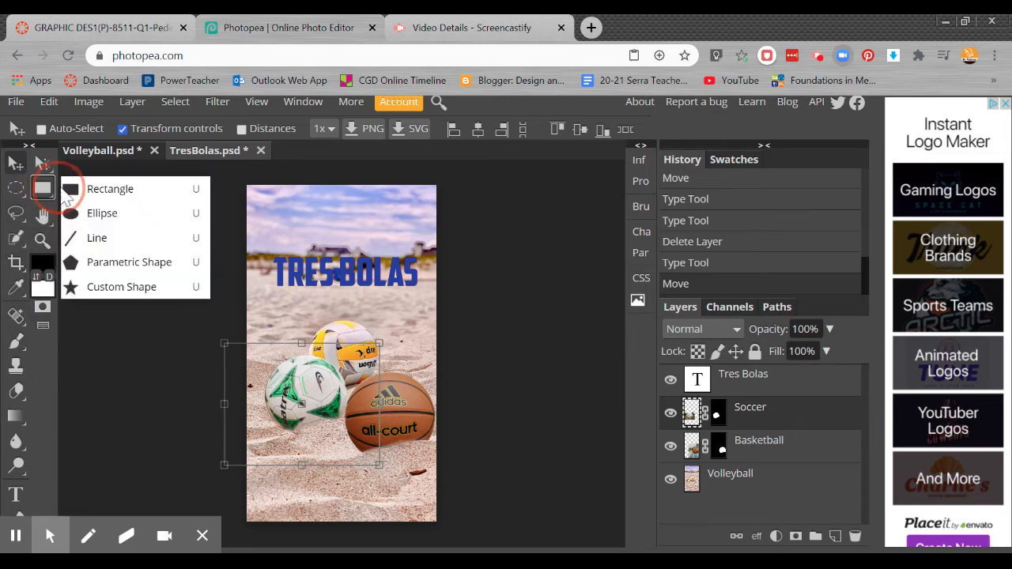
left_click(118, 197)
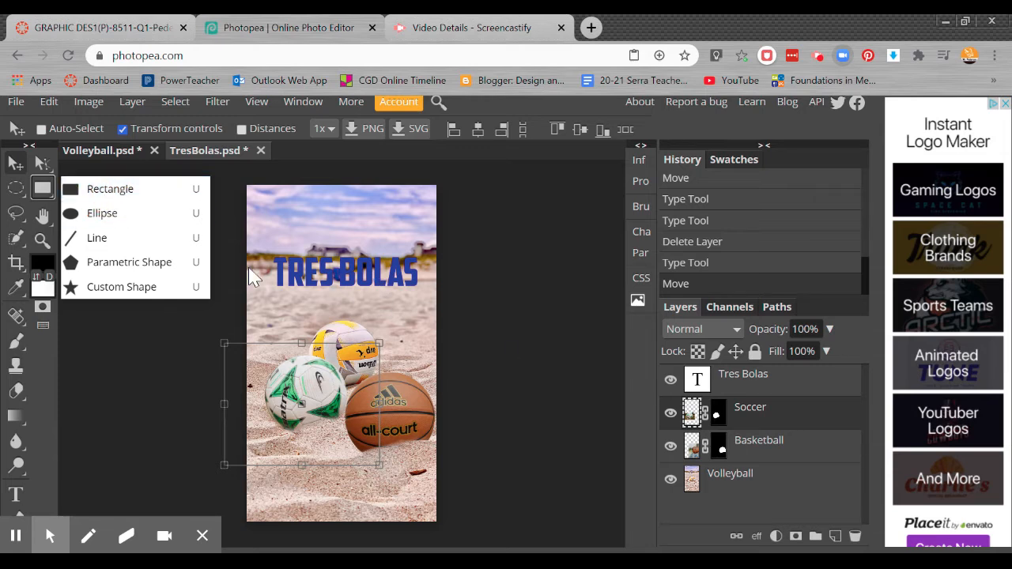
left_click(127, 196)
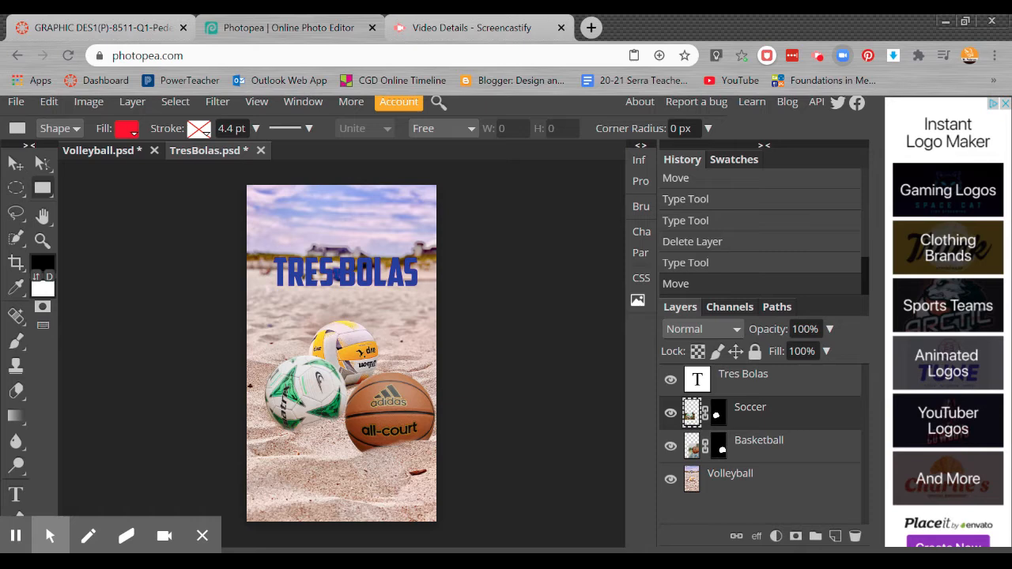
left_click_drag(235, 243, 455, 296)
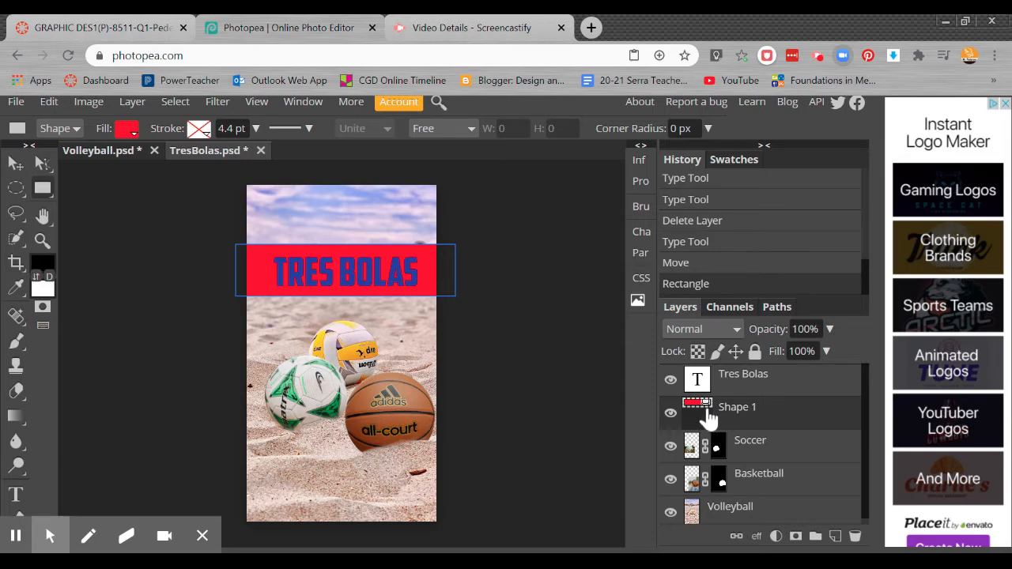
Step: Resize the red rectangle to about 808 by 157 px and position it evenly behind the title
left_click(16, 163)
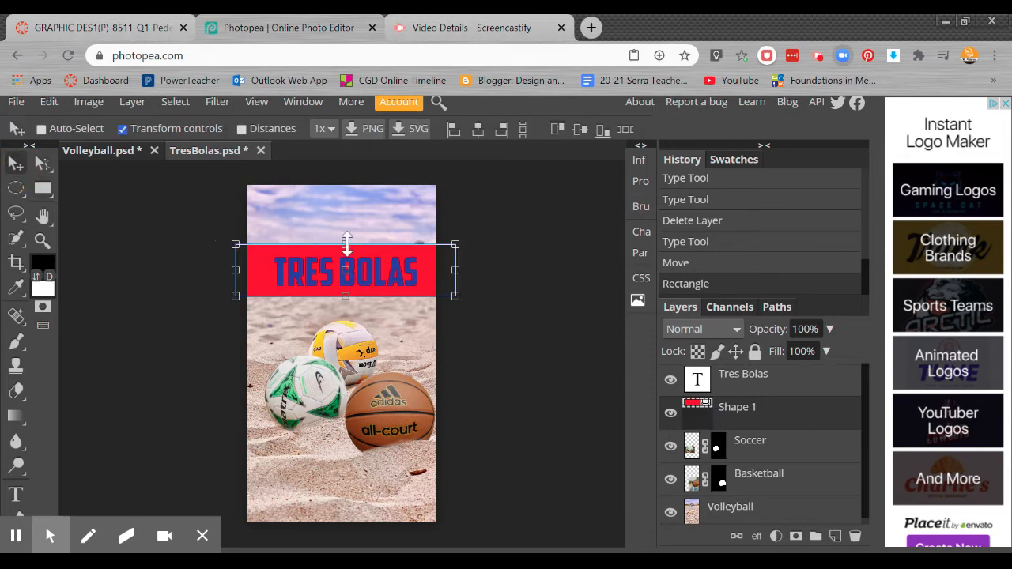
mouse_move(346, 244)
left_mouse_down()
mouse_move(345, 275)
mouse_move(353, 242)
left_mouse_up()
mouse_move(455, 244)
left_mouse_down()
mouse_move(442, 242)
mouse_move(451, 257)
left_mouse_up()
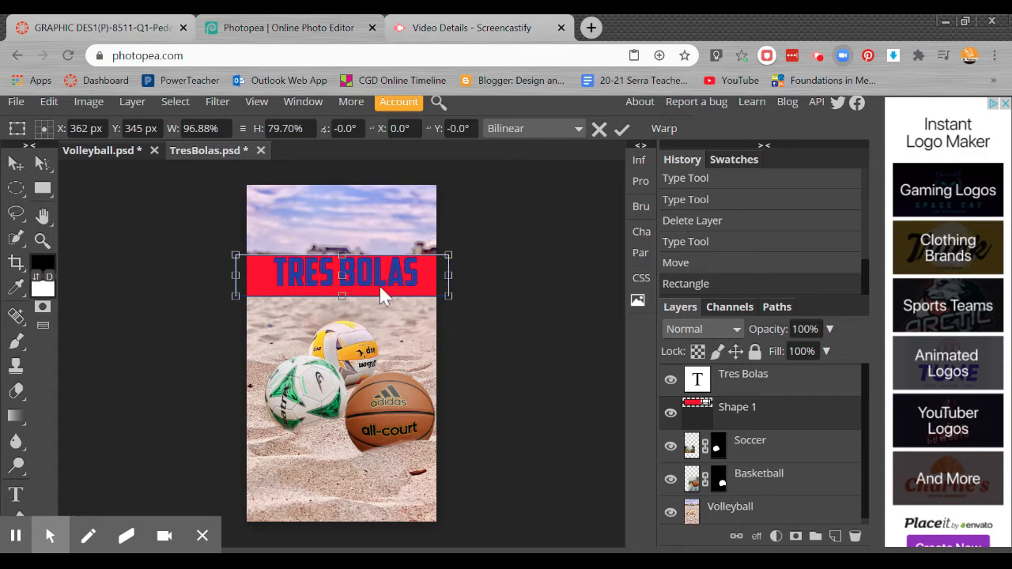
mouse_move(380, 287)
left_mouse_down()
mouse_move(381, 277)
mouse_move(378, 287)
left_mouse_up()
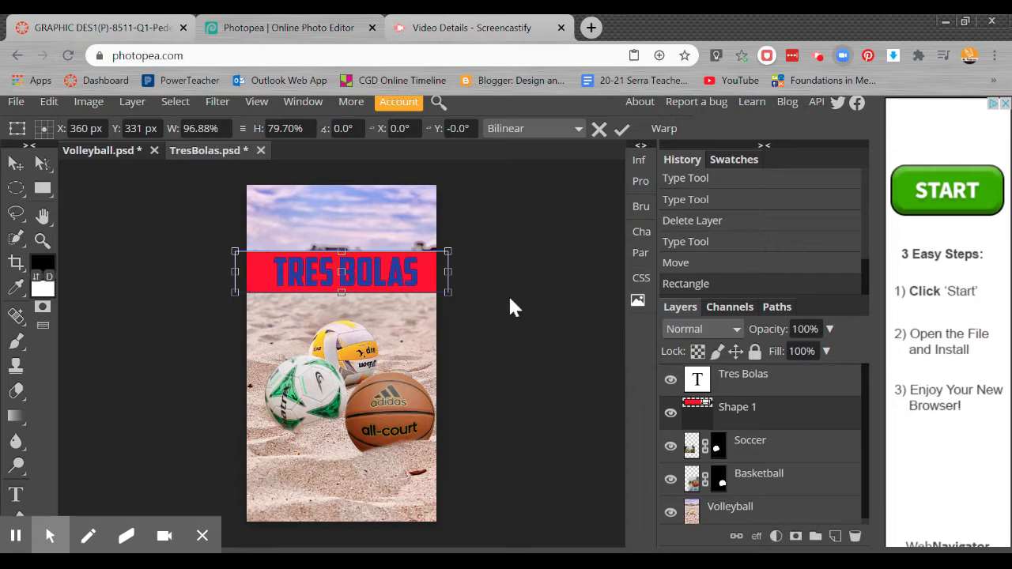
left_click(695, 409)
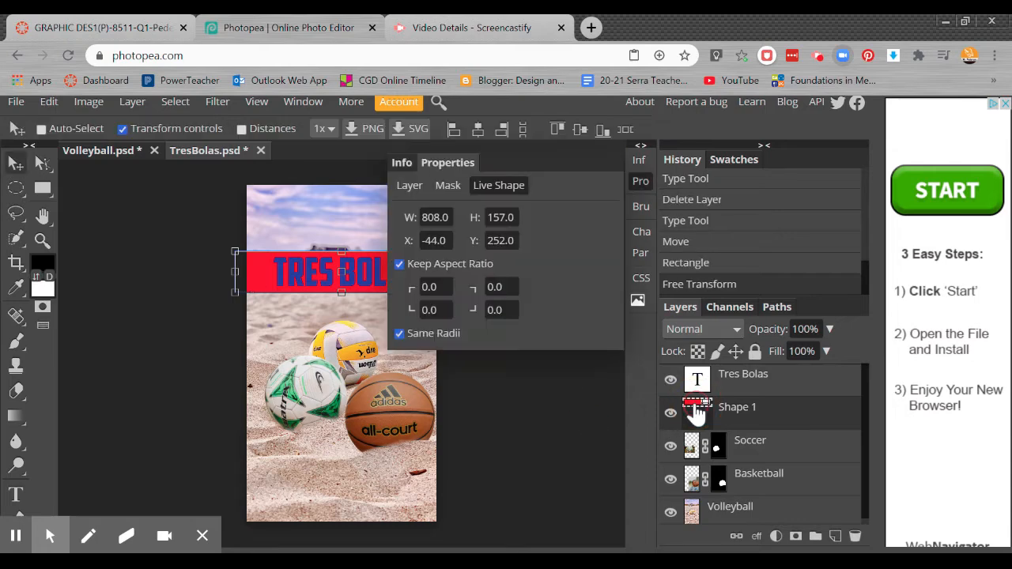
left_click(640, 146)
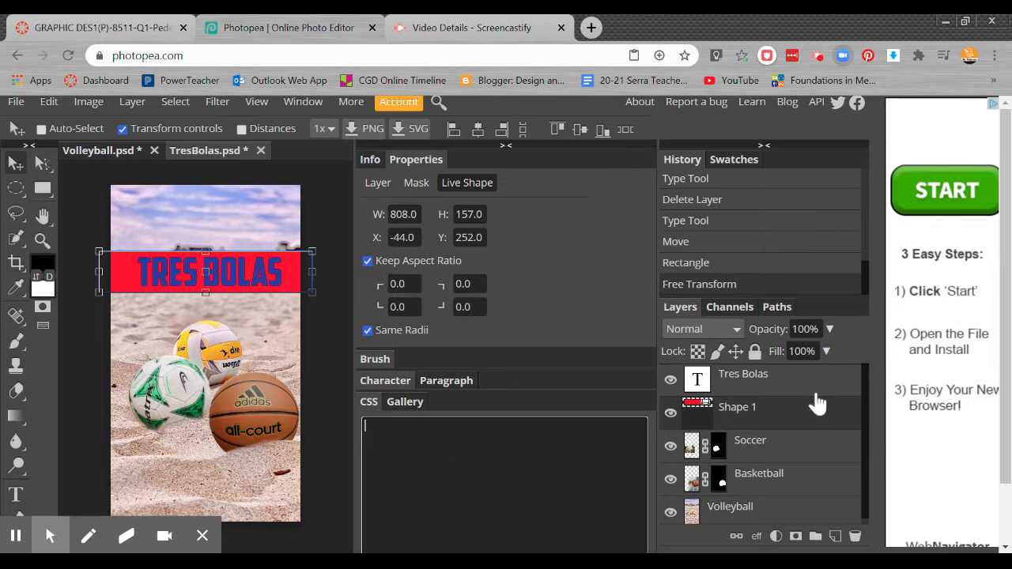
left_click(765, 388)
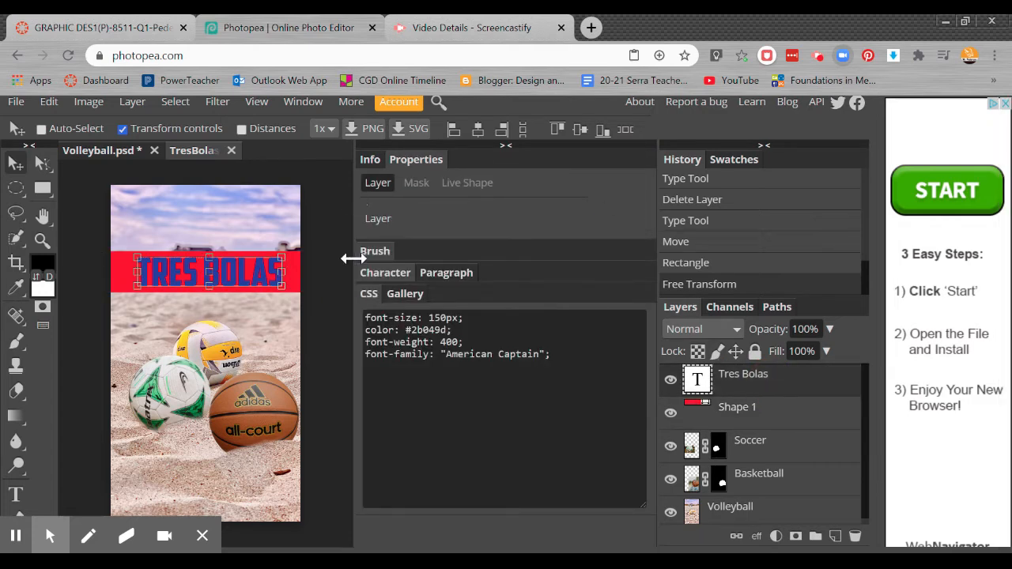
left_click(369, 160)
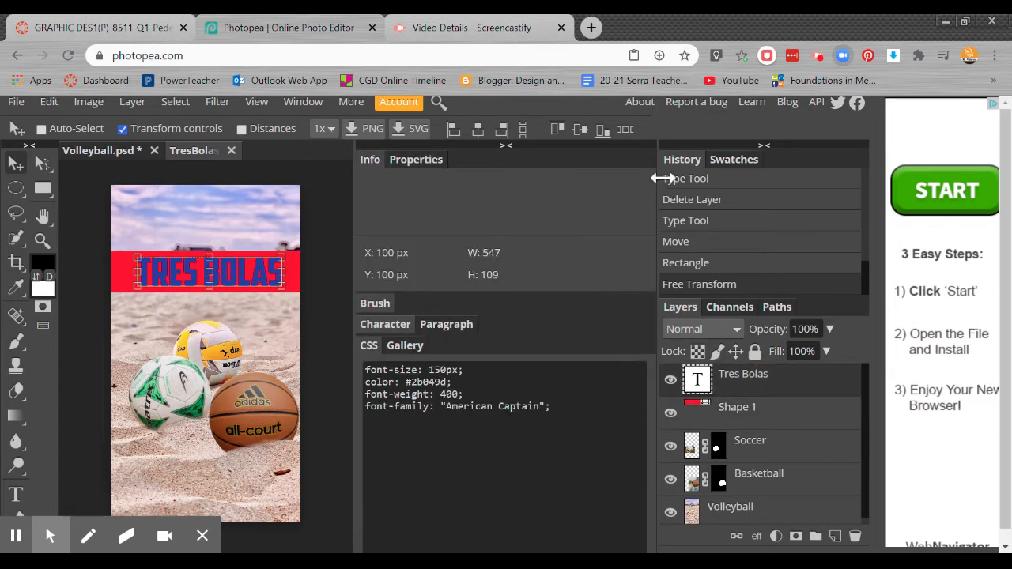
left_click(506, 147)
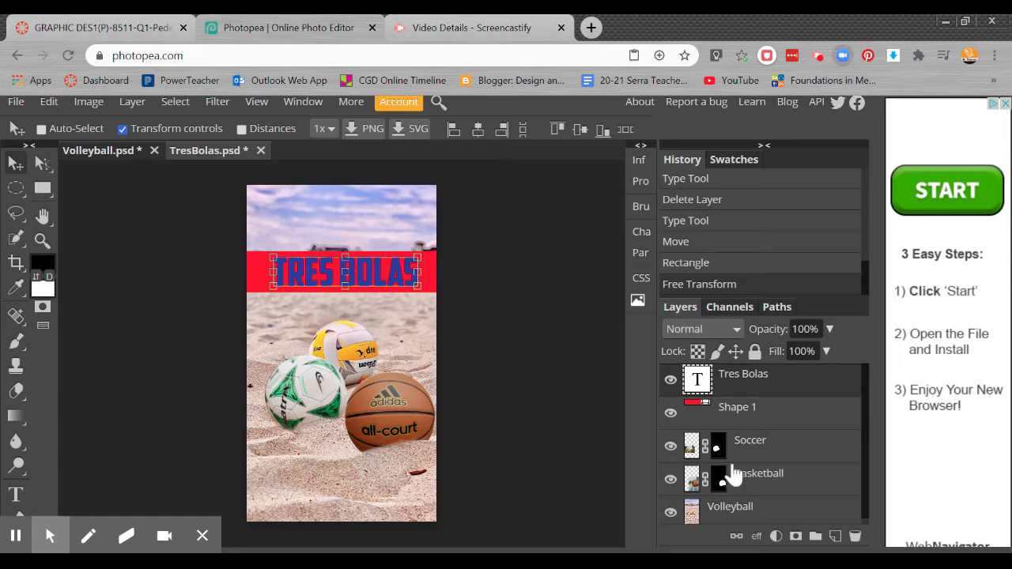
Step: Change the rectangle's fill to golden yellow, hex f6aa06, sampled from the volleyball
left_click(761, 413)
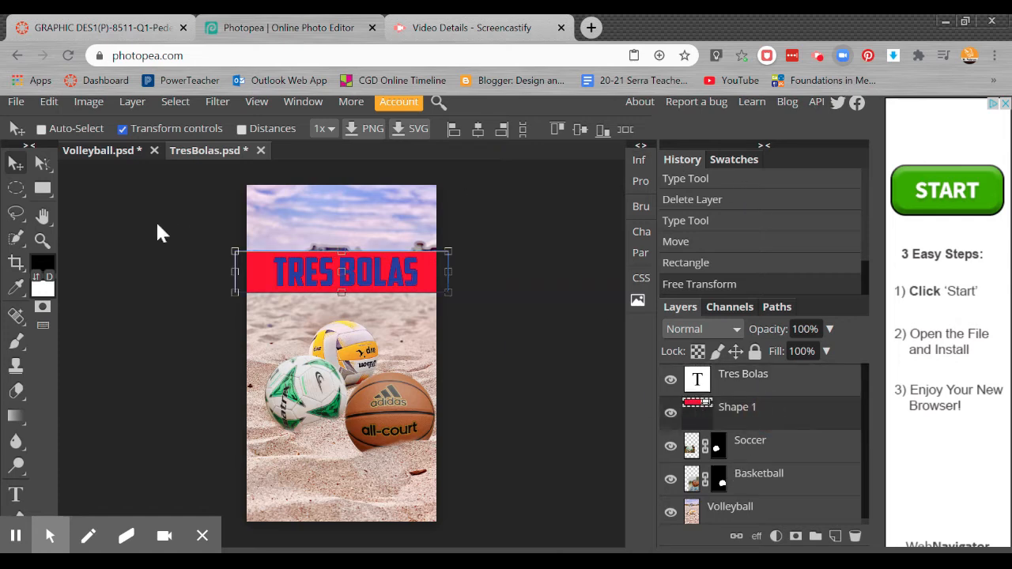
left_click(44, 193)
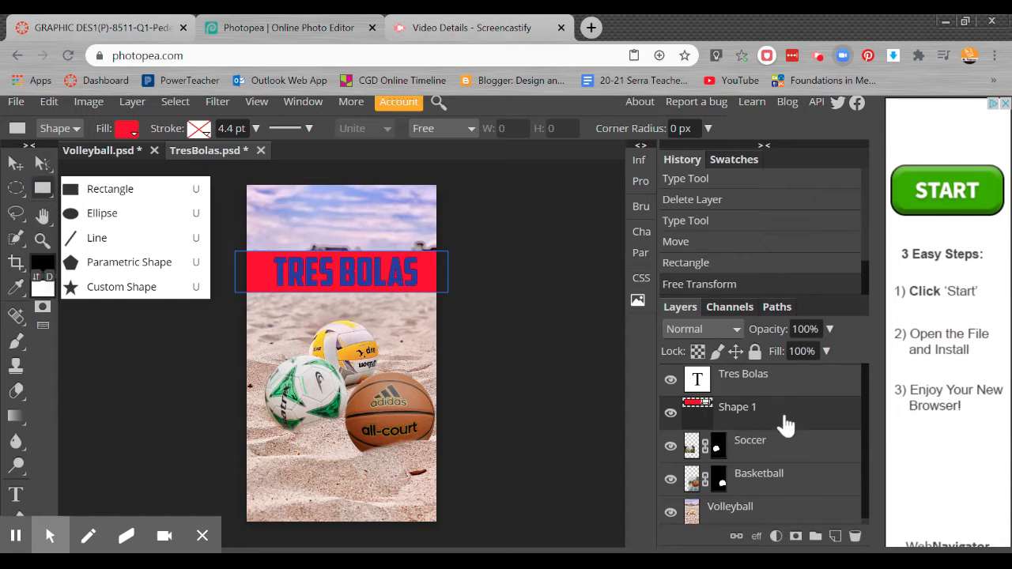
left_click(77, 191)
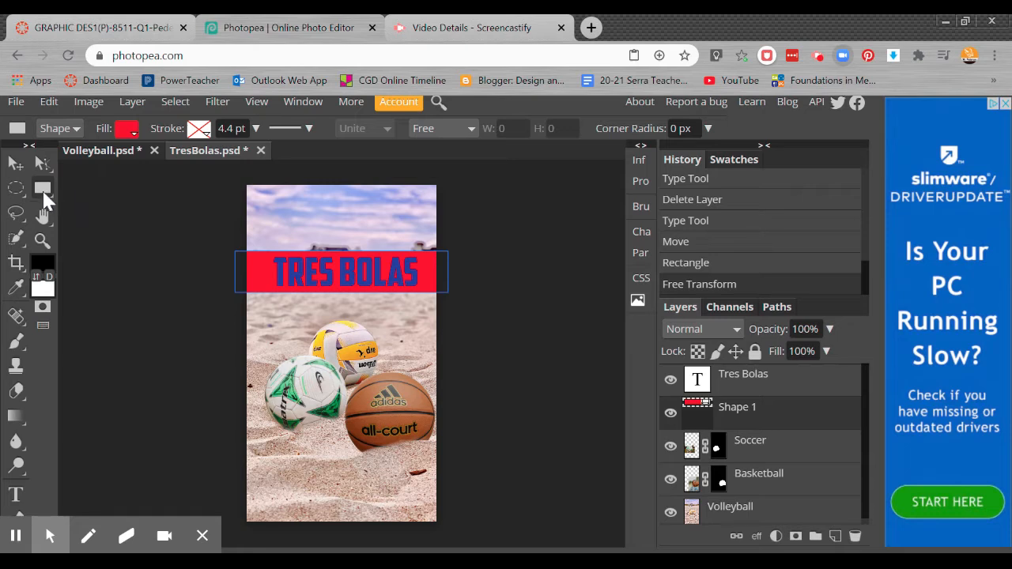
left_click(135, 145)
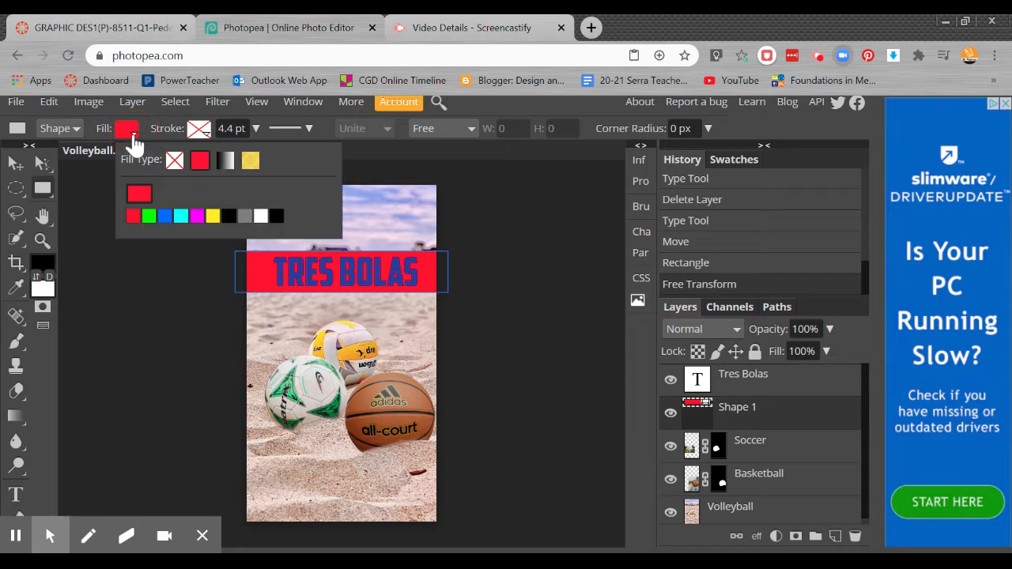
left_click(139, 199)
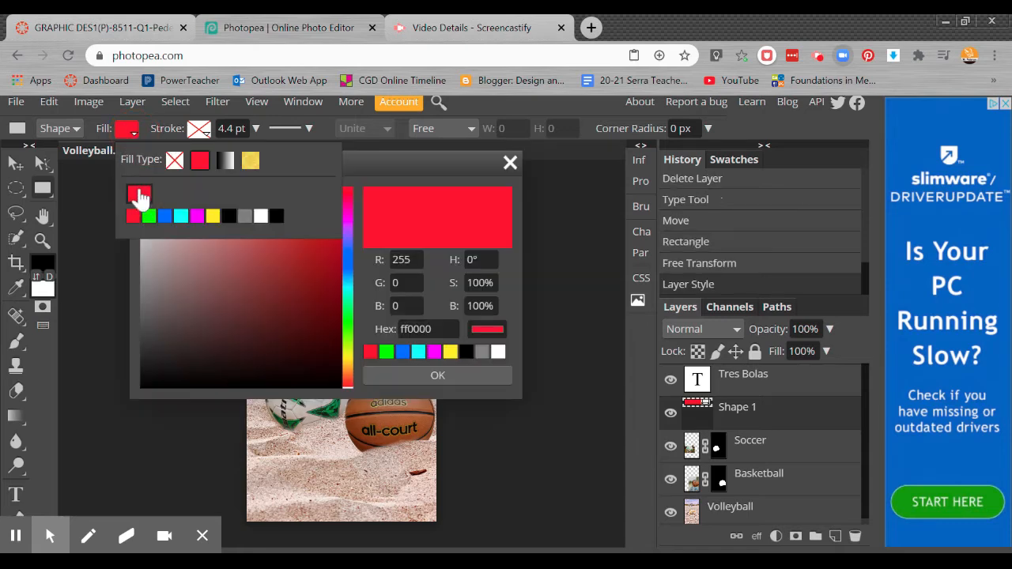
left_click_drag(381, 158, 773, 144)
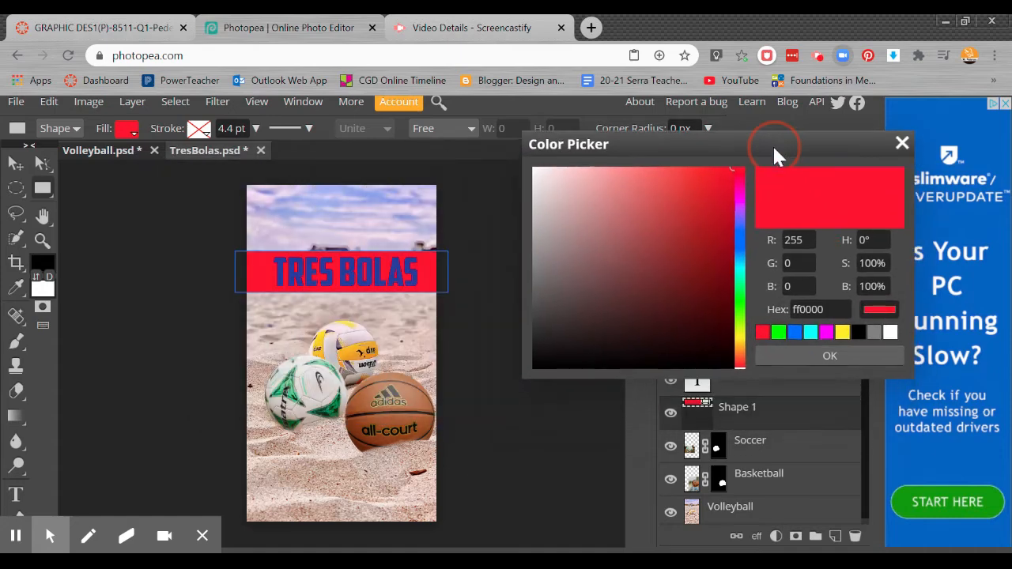
mouse_move(336, 342)
left_mouse_down()
mouse_move(360, 334)
mouse_move(324, 349)
mouse_move(289, 387)
mouse_move(320, 359)
mouse_move(336, 391)
mouse_move(362, 407)
mouse_move(350, 371)
mouse_move(391, 335)
mouse_move(386, 244)
mouse_move(336, 208)
mouse_move(273, 256)
mouse_move(298, 315)
mouse_move(298, 332)
mouse_move(277, 343)
mouse_move(278, 378)
mouse_move(316, 451)
mouse_move(332, 446)
mouse_move(375, 260)
mouse_move(356, 199)
mouse_move(351, 354)
left_mouse_up()
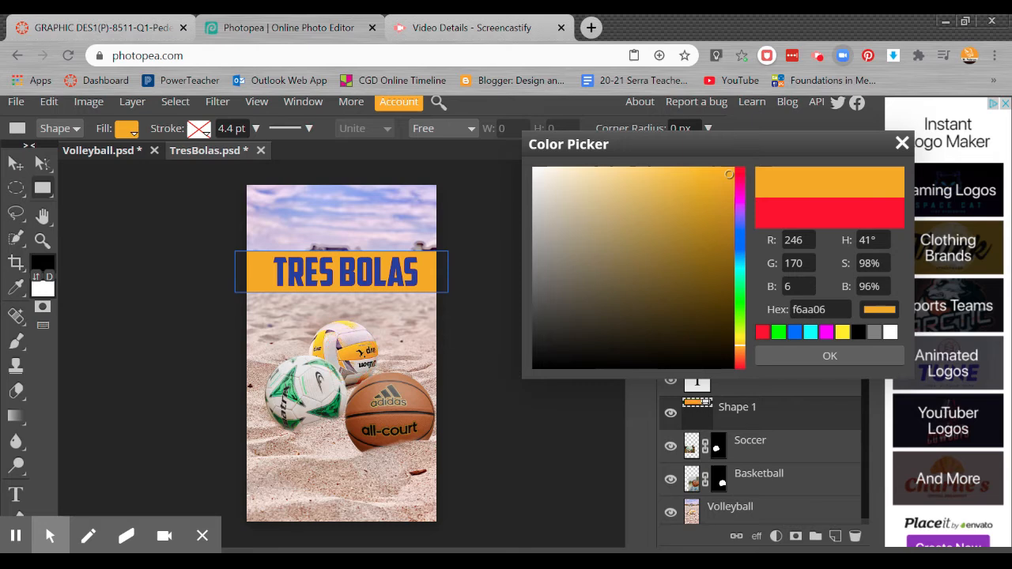
left_click(798, 359)
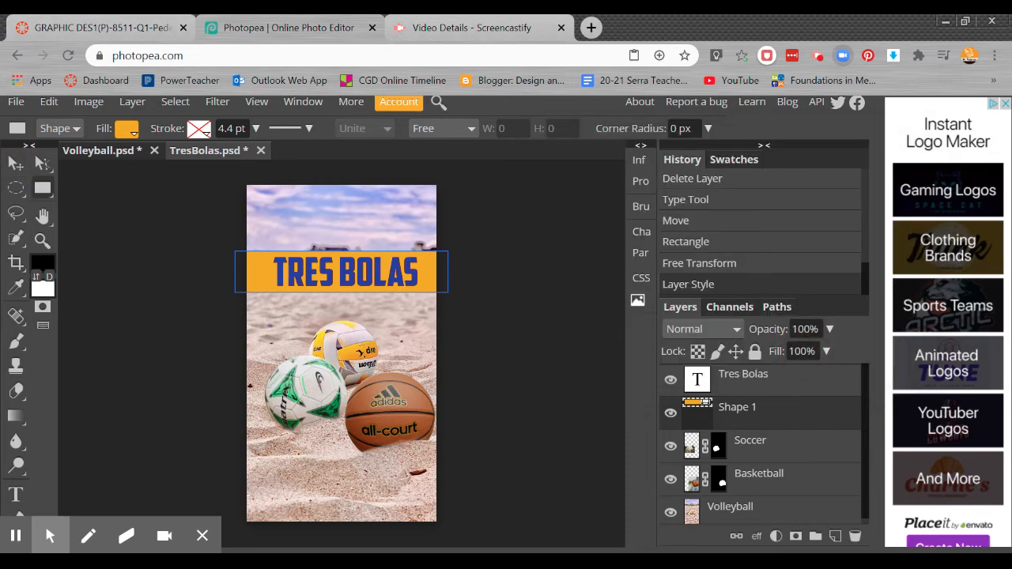
Step: Move the title slightly up and to the right so it overlaps the yellow bar's upper edge
left_click(15, 163)
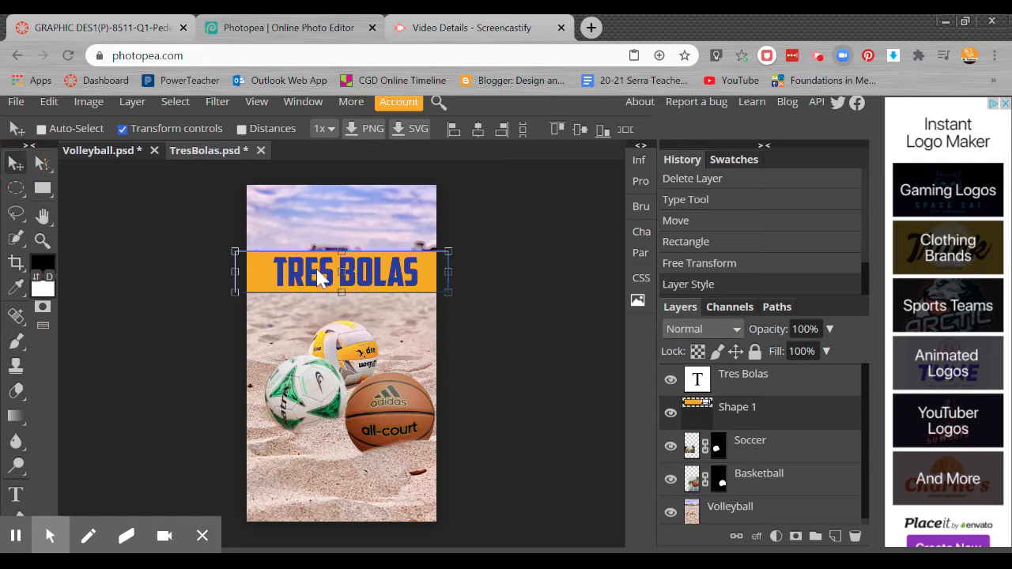
left_click(699, 383)
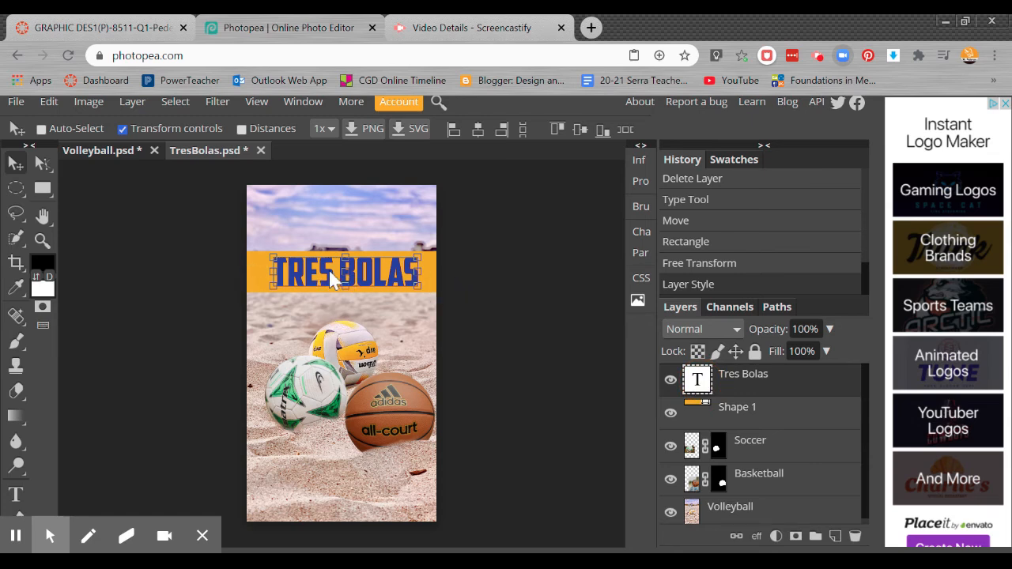
left_click_drag(314, 272, 378, 257)
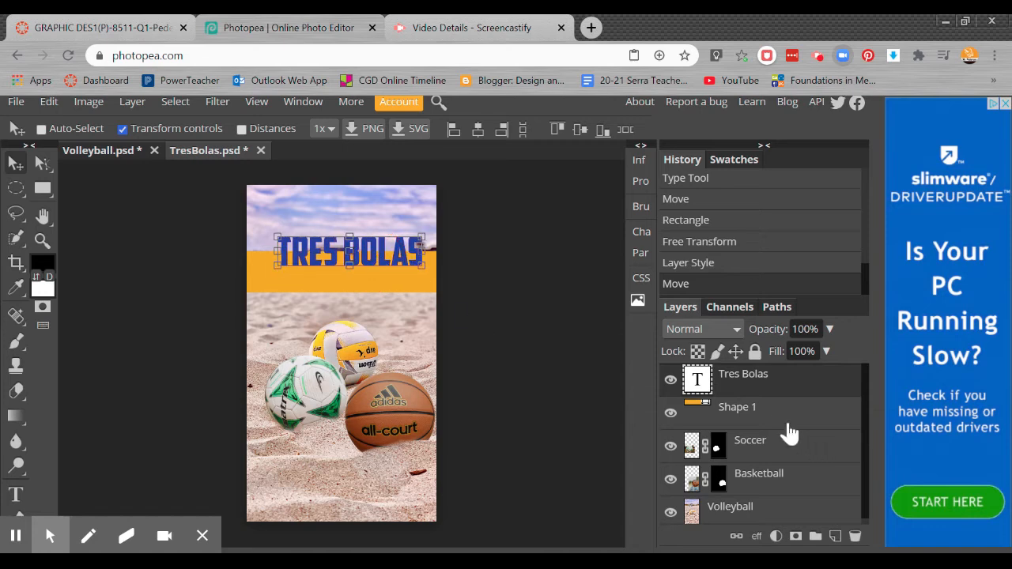
Step: Select the title and bar layers together, try left-edge alignment, and center them on each other horizontally and vertically
left_click(758, 418)
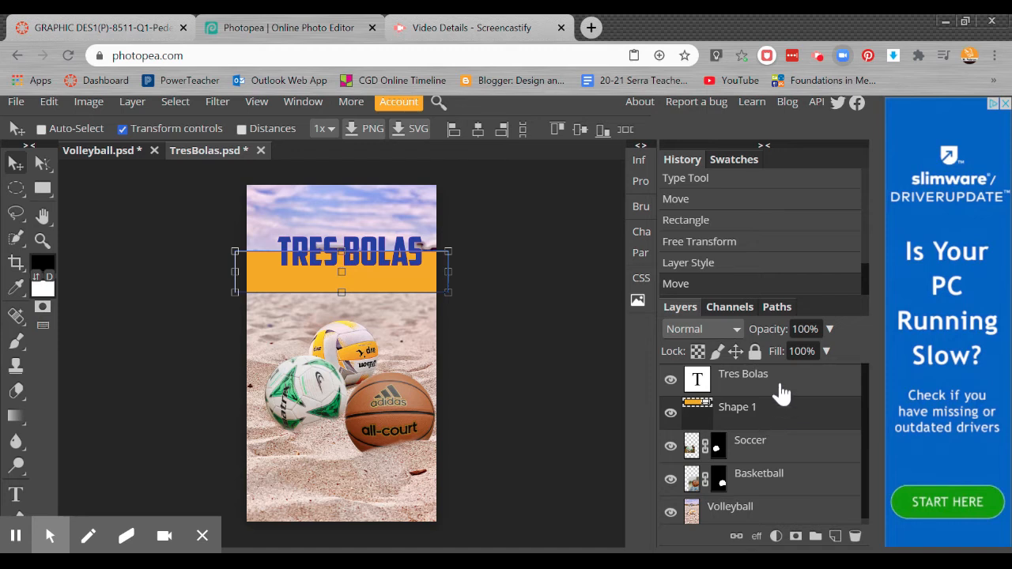
left_click(781, 389, "shift")
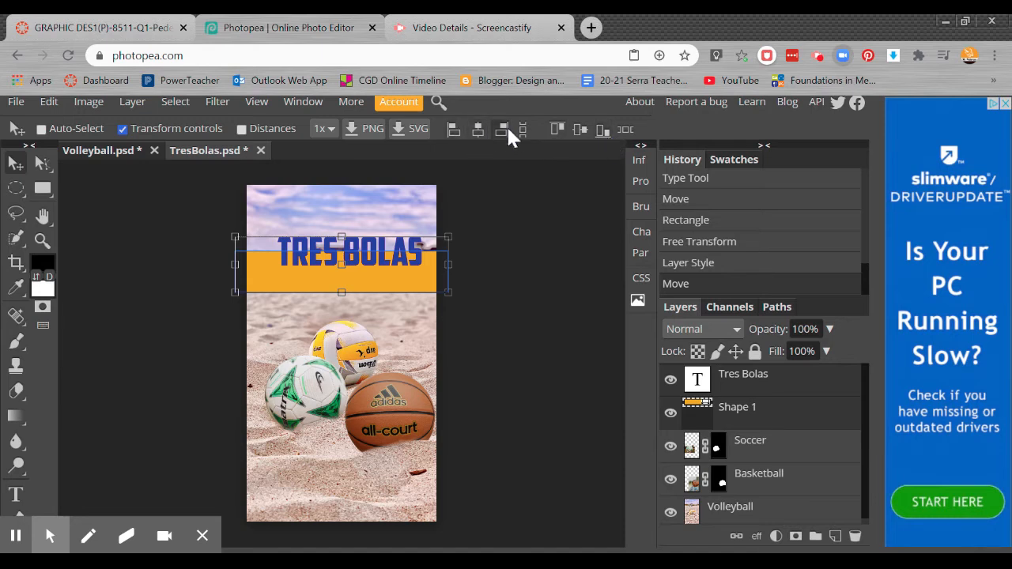
left_click(478, 131)
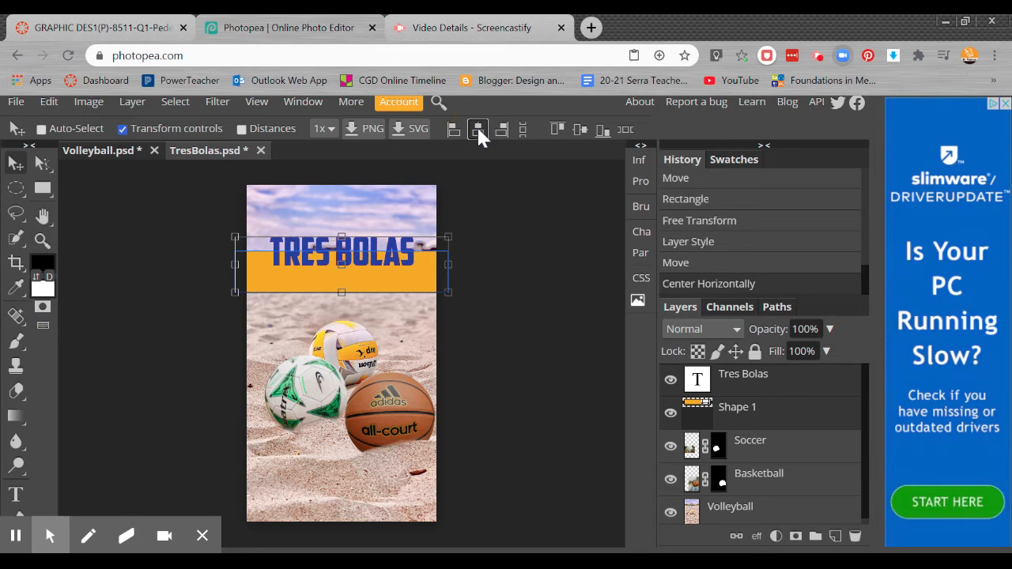
left_click(453, 128)
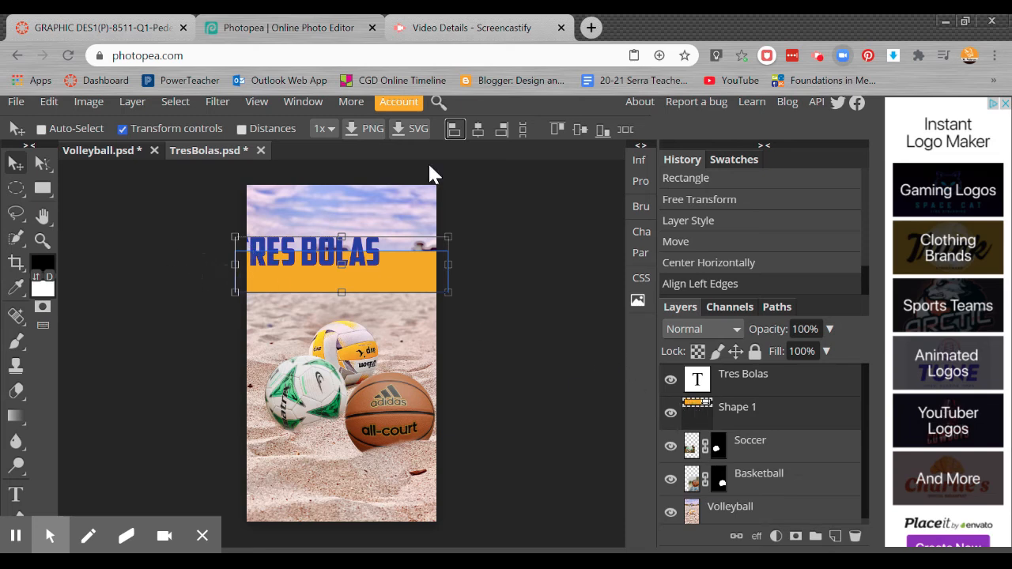
left_click(478, 130)
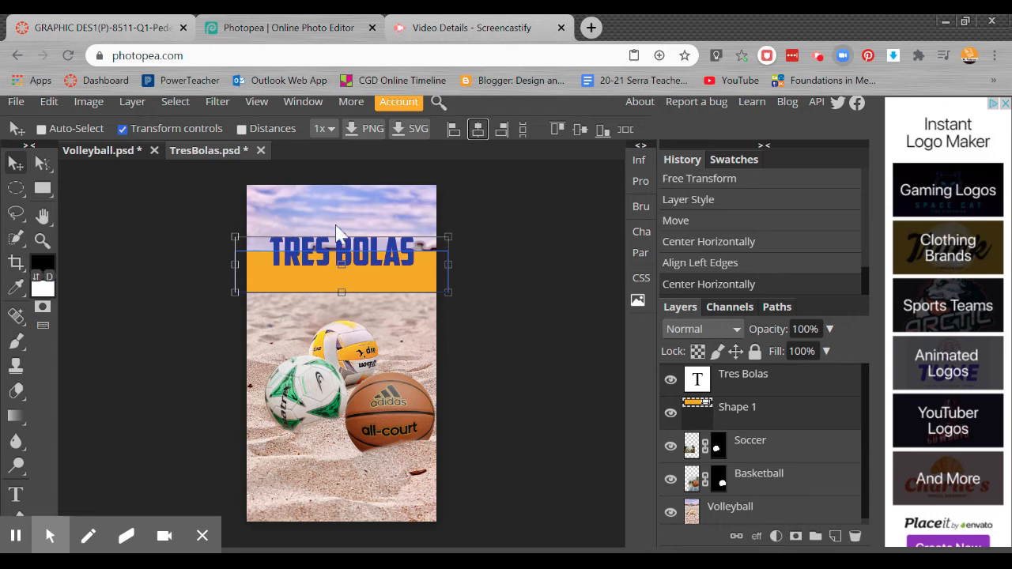
left_click(580, 129)
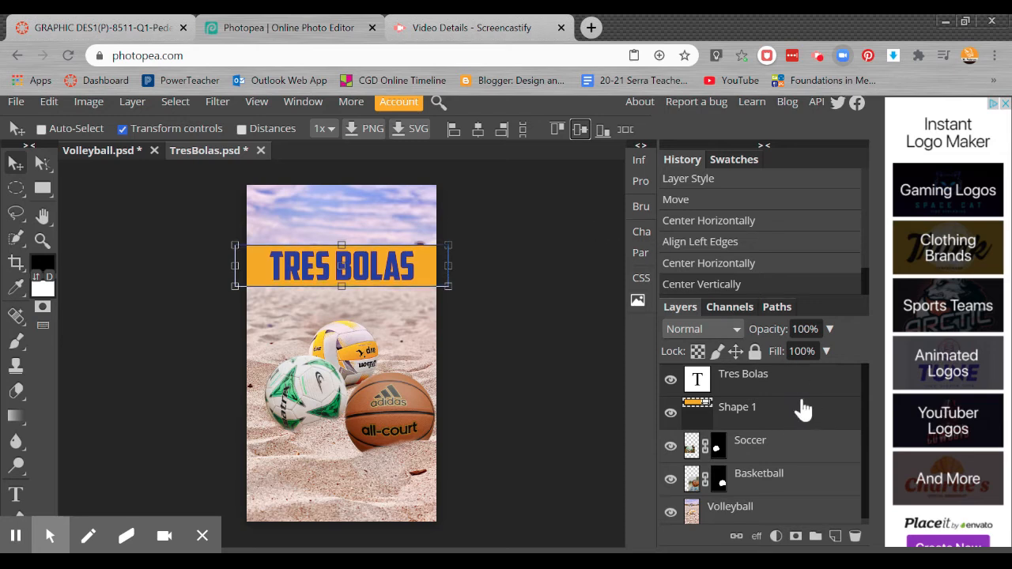
Step: Nudge the title and yellow bar together down to the upper edge of the beach, just below the houses
key("Down")
key("Down")
key("Down")
key("Down")
key("Down")
key("Down")
key("Down")
key("Down")
key("Down")
key("Down")
key("Down")
key("Down")
key("Down")
key("Down")
key("Down")
key("Down")
key("Down")
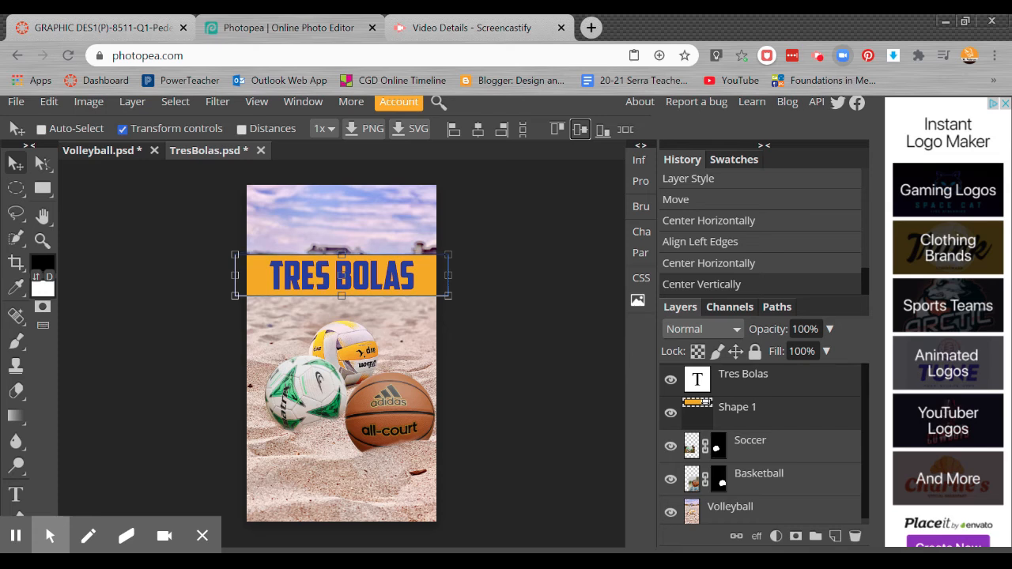
key("Down")
key("Down")
key("Down")
key("Down")
key("Down")
key("Down")
key("Down")
key("Down")
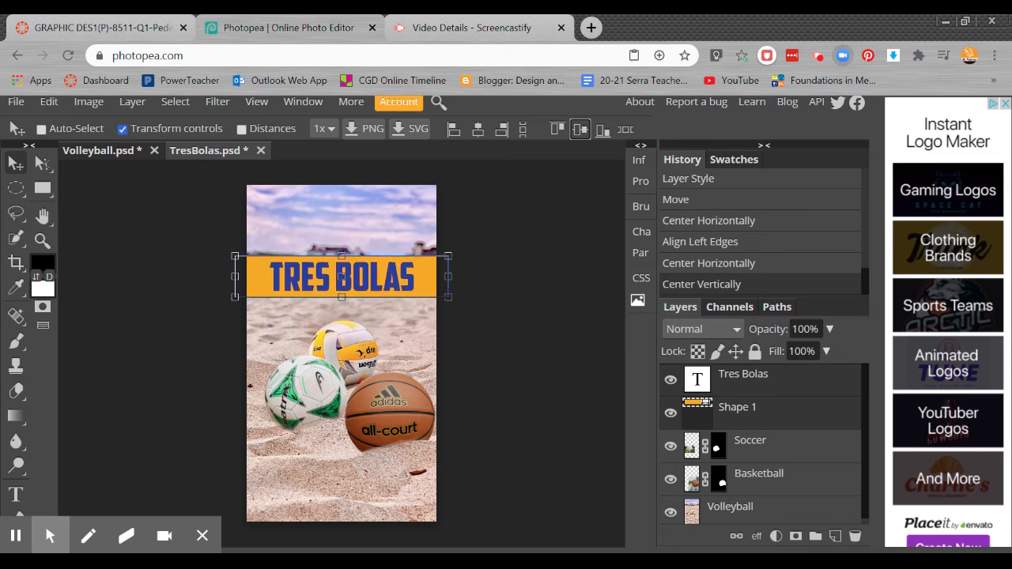
key("Up")
key("Up")
key("Up")
key("Up")
key("Up")
key("Up")
key("Up")
key("Up")
key("Up")
key("Up")
key("Down")
key("Down")
key("Down")
key("Down")
key("Down")
key("Down")
key("Down")
key("Down")
key("Down")
key("Down")
key("Down")
key("Down")
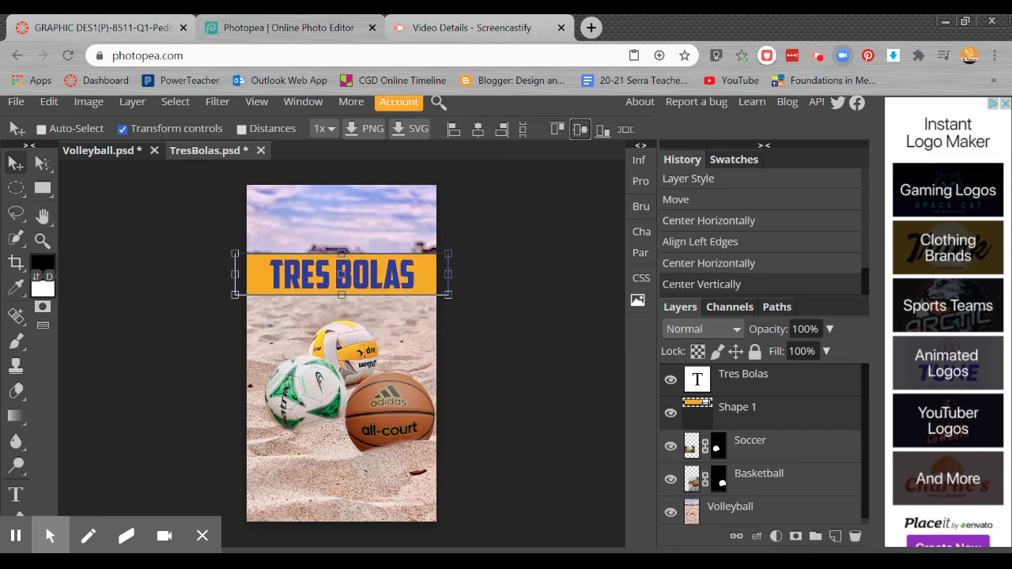
key("Up")
key("Up")
key("Up")
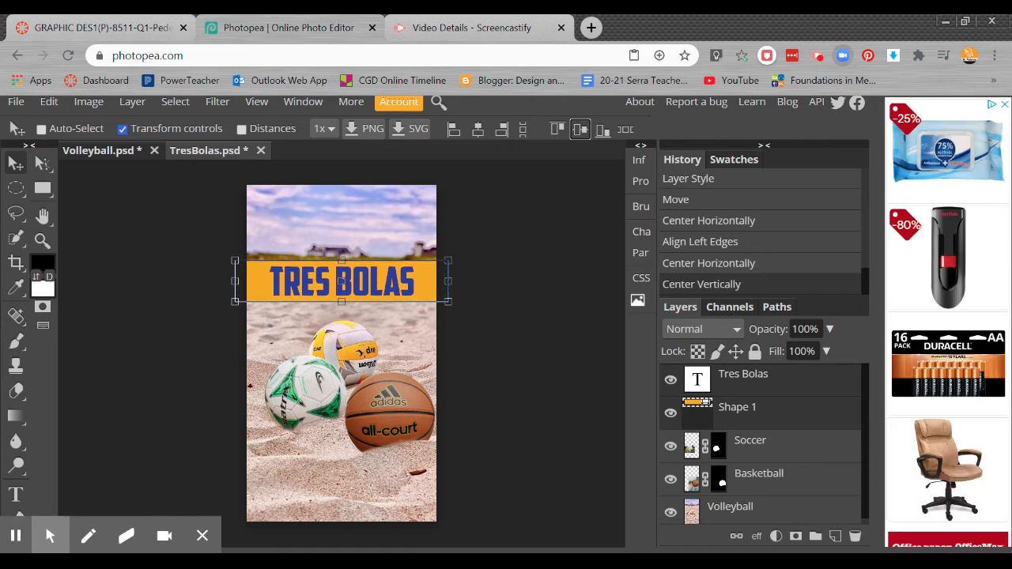
key("Up")
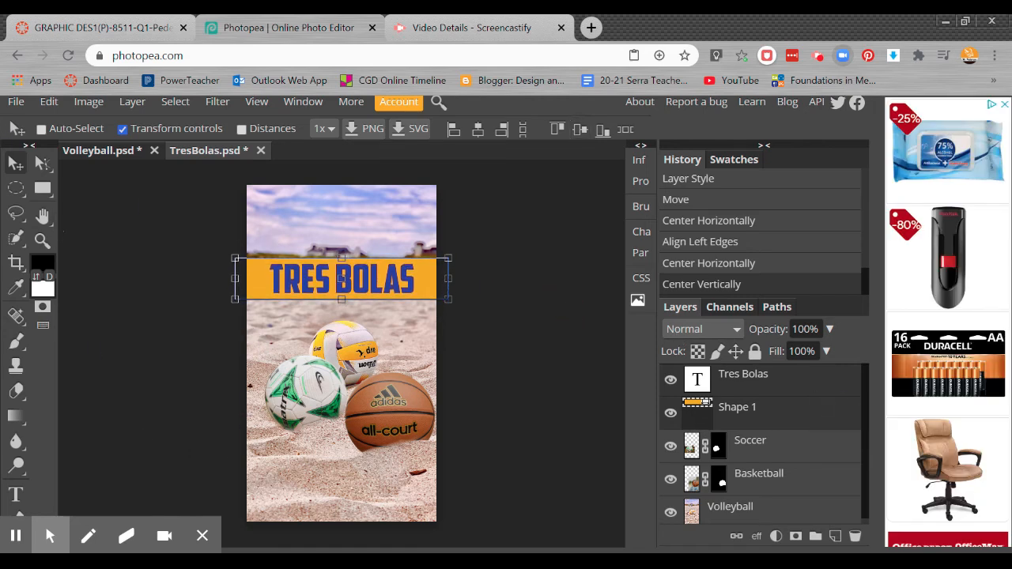
Step: Try opacities from 0% to 90% on the yellow bar layer and set it to 71%
left_click(793, 446)
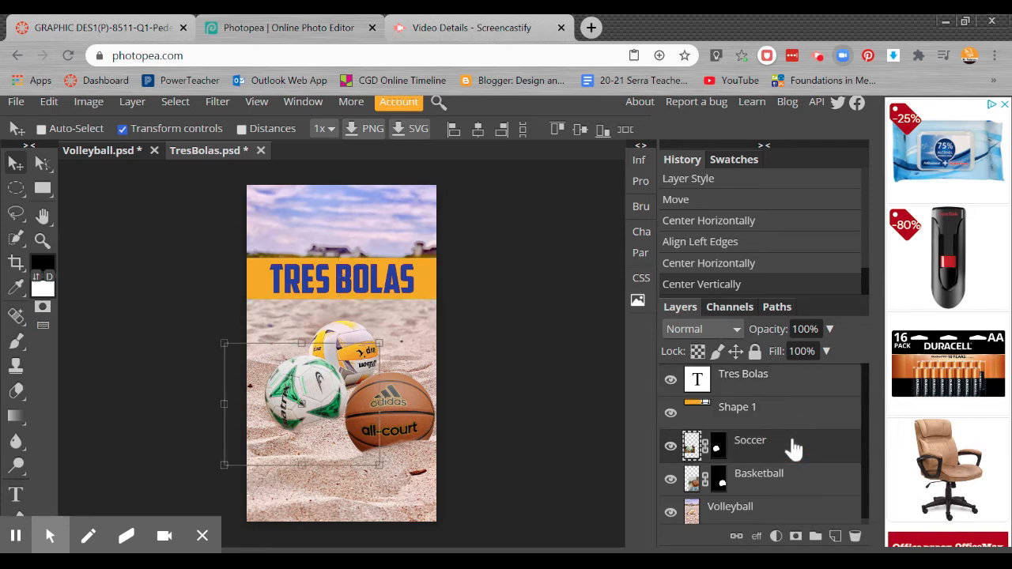
left_click(792, 419)
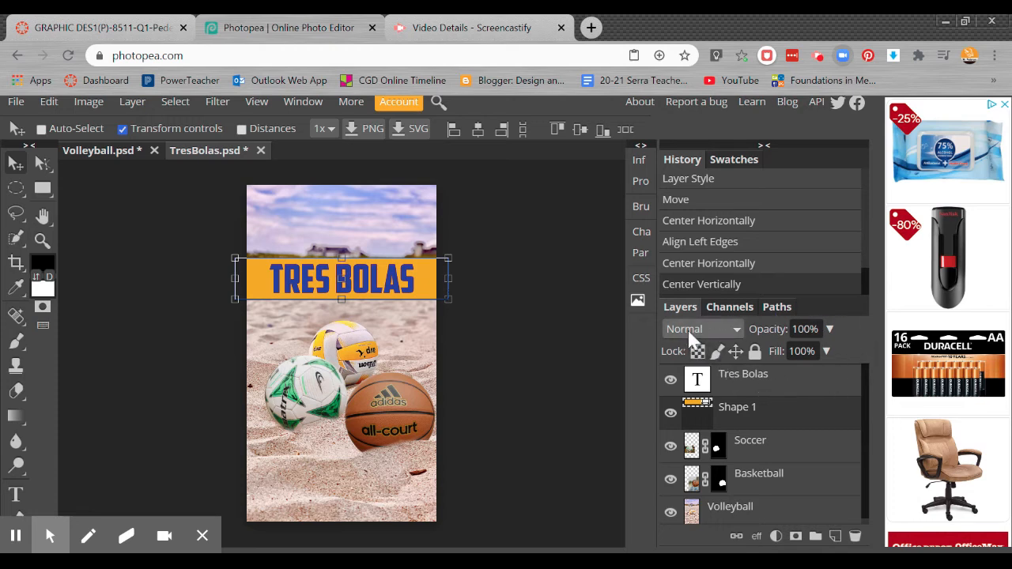
left_click(829, 330)
left_click(829, 330)
left_click(830, 331)
left_click(836, 352)
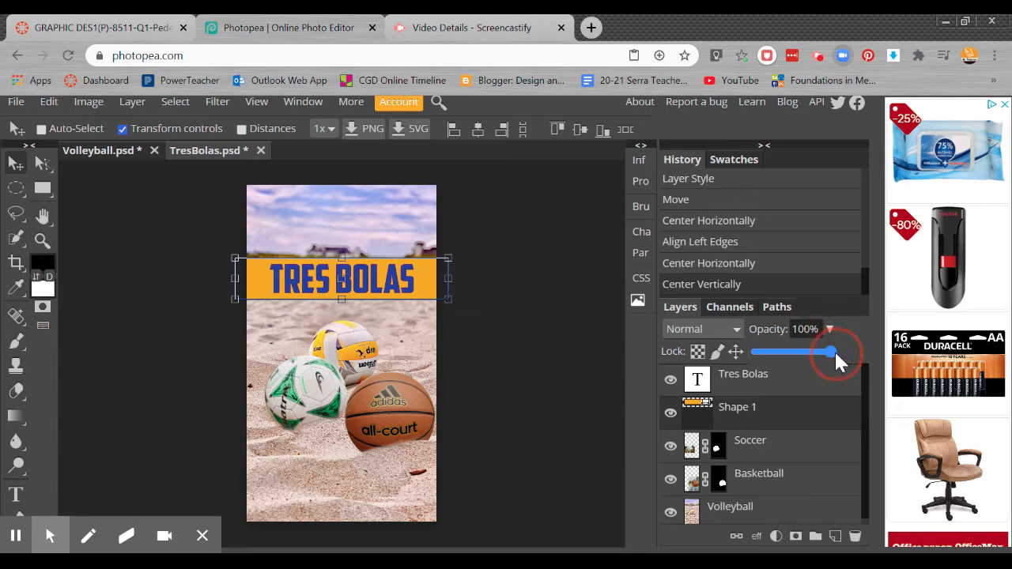
left_click_drag(830, 350, 753, 354)
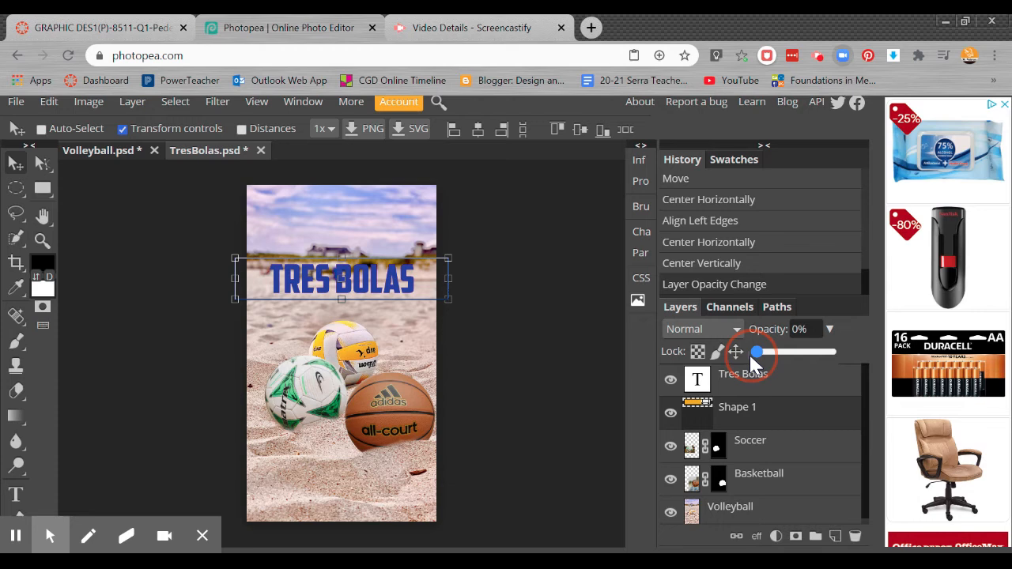
left_click_drag(753, 354, 762, 354)
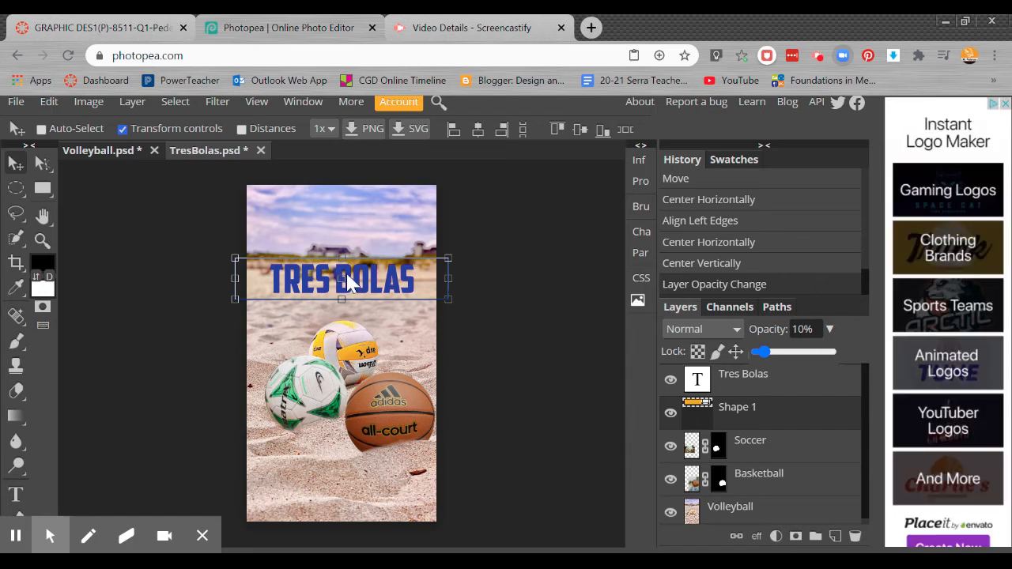
left_click(770, 357)
left_click_drag(780, 358, 836, 360)
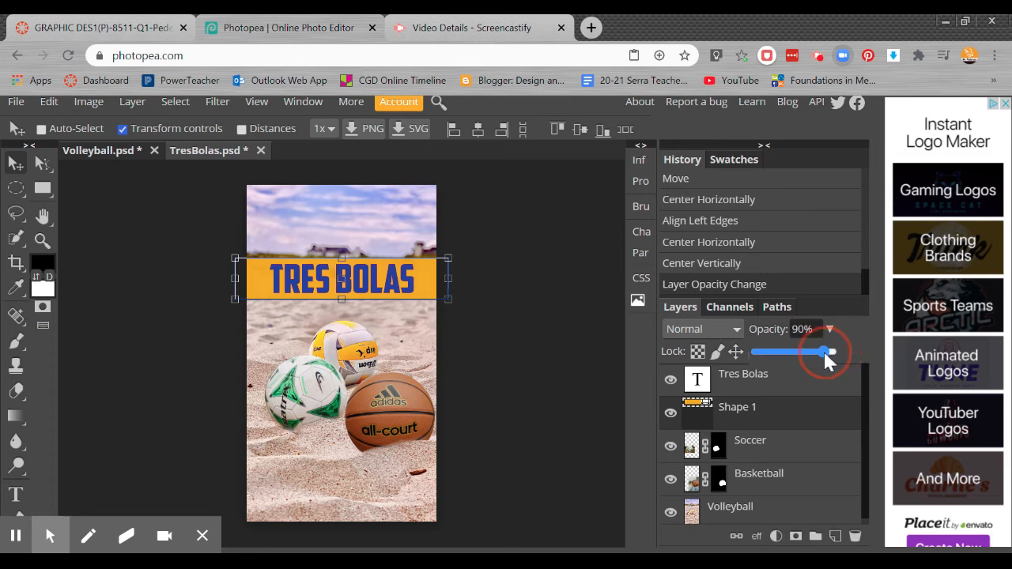
left_click_drag(819, 355, 814, 354)
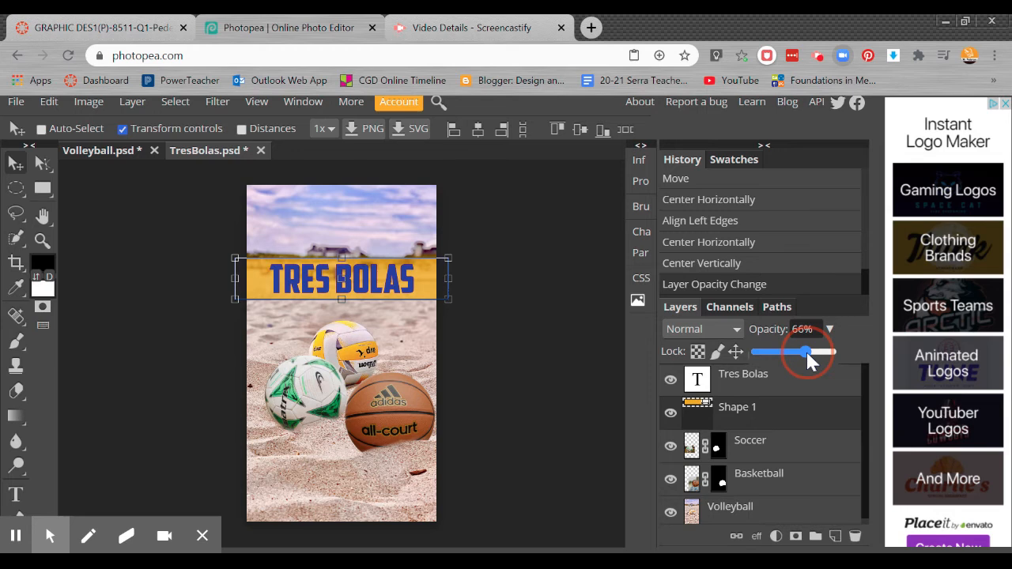
left_click_drag(807, 354, 813, 354)
Step: Lower the yellow bar layer's opacity to 64%
left_click(795, 385)
key("ctrl+plus")
key("ctrl+plus")
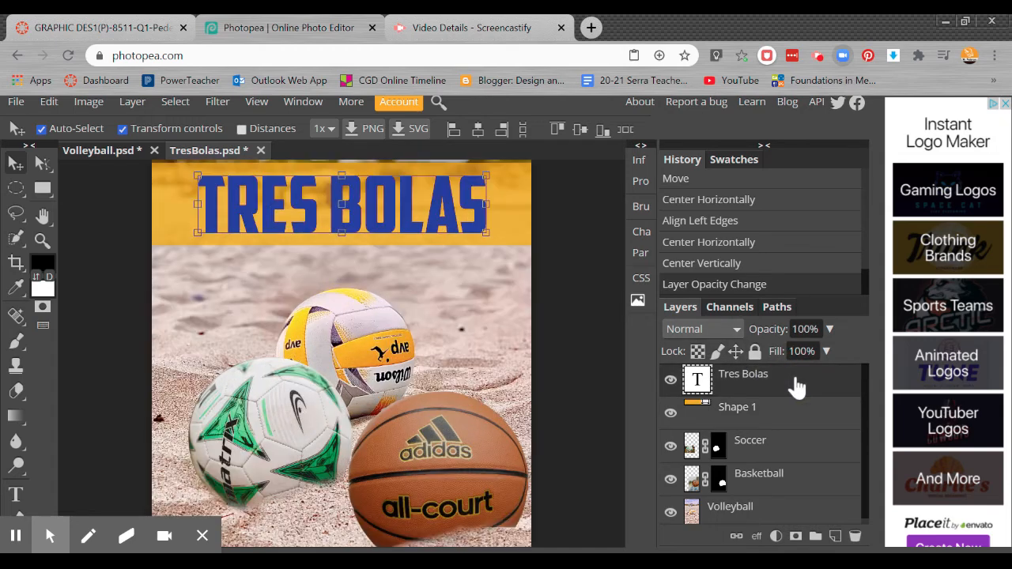
left_click_drag(420, 260, 375, 394)
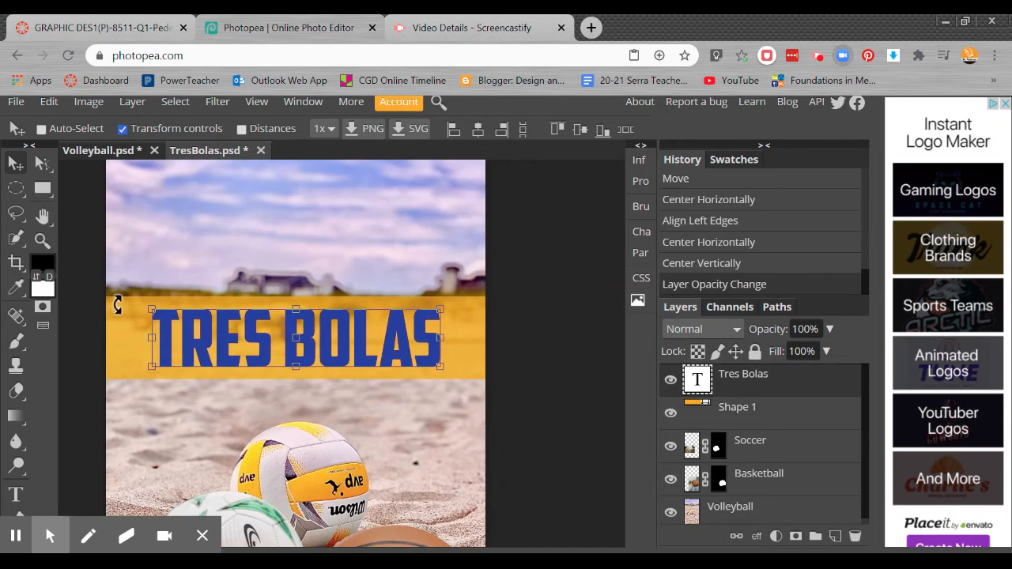
left_click(778, 409)
left_click(828, 329)
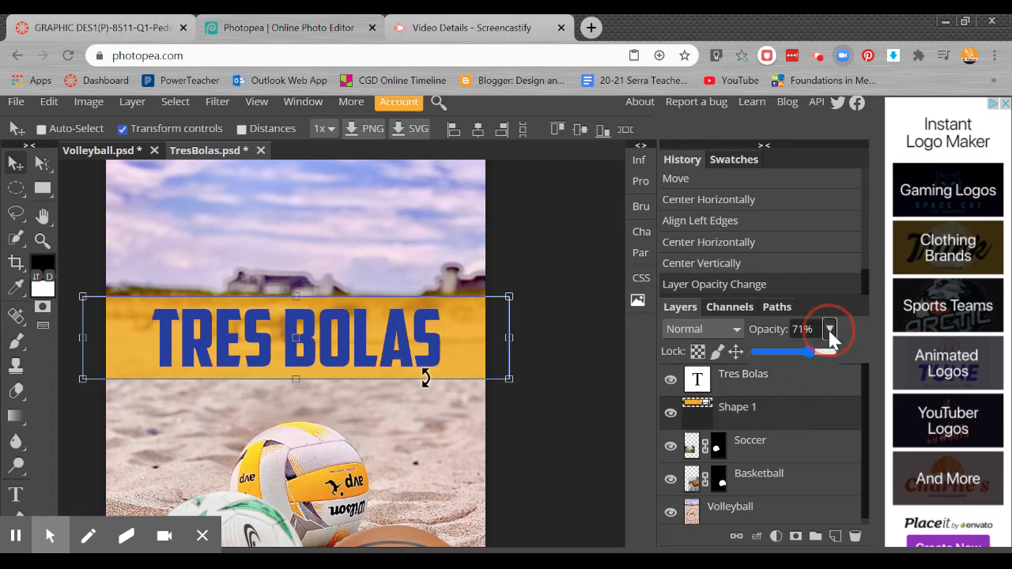
mouse_move(801, 350)
left_mouse_down()
mouse_move(758, 353)
mouse_move(844, 355)
mouse_move(804, 352)
left_mouse_up()
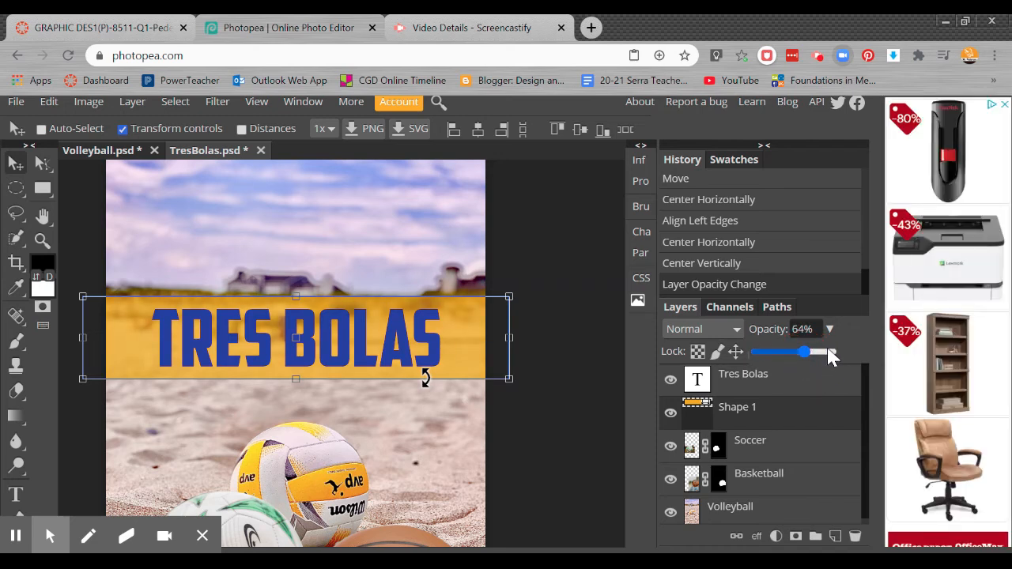
Step: Duplicate the Tres Bolas title layer, then hide the copy and make the original title the active layer
left_click(794, 383)
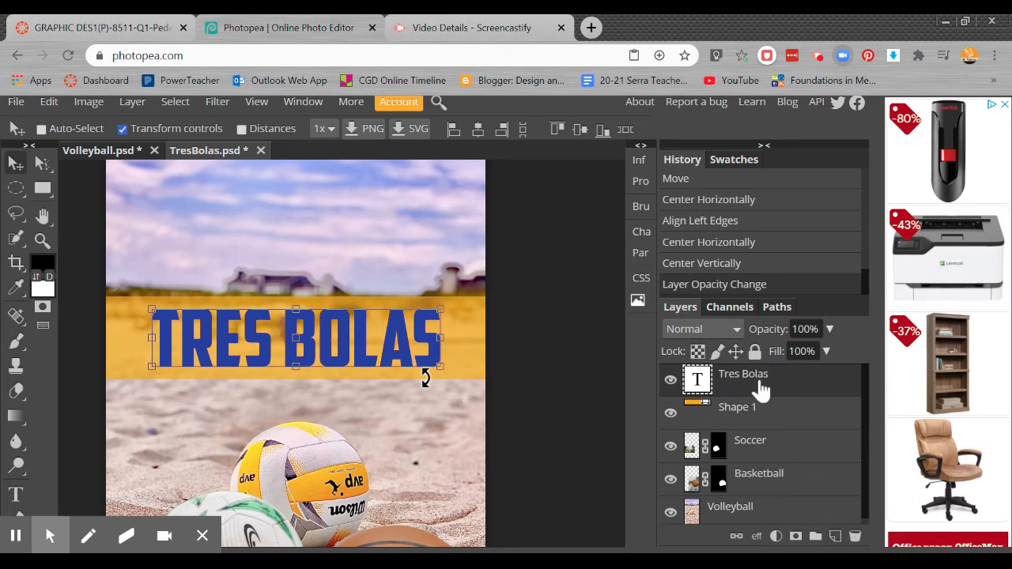
left_click(763, 384)
left_click_drag(784, 428, 835, 535)
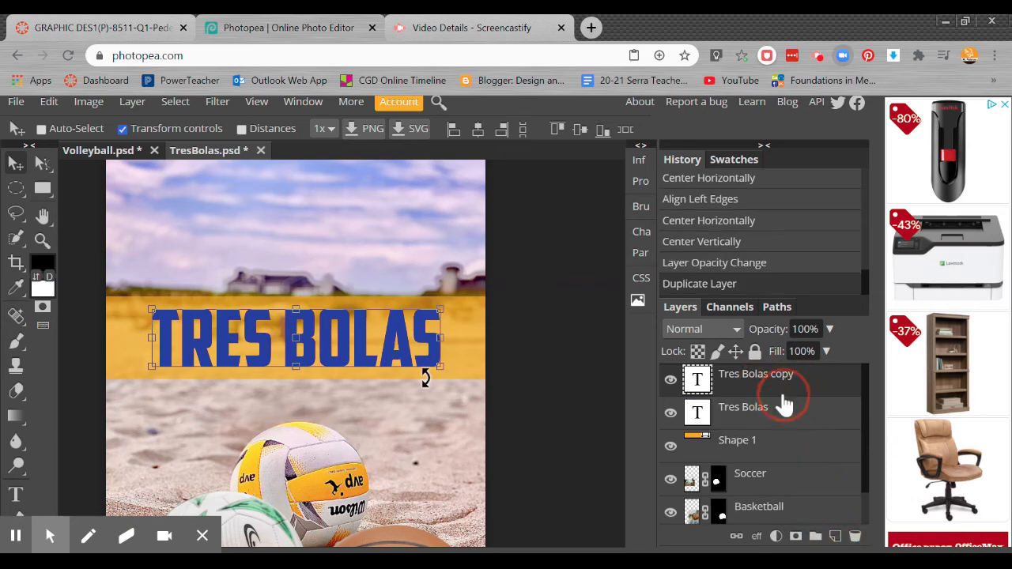
left_click(762, 418)
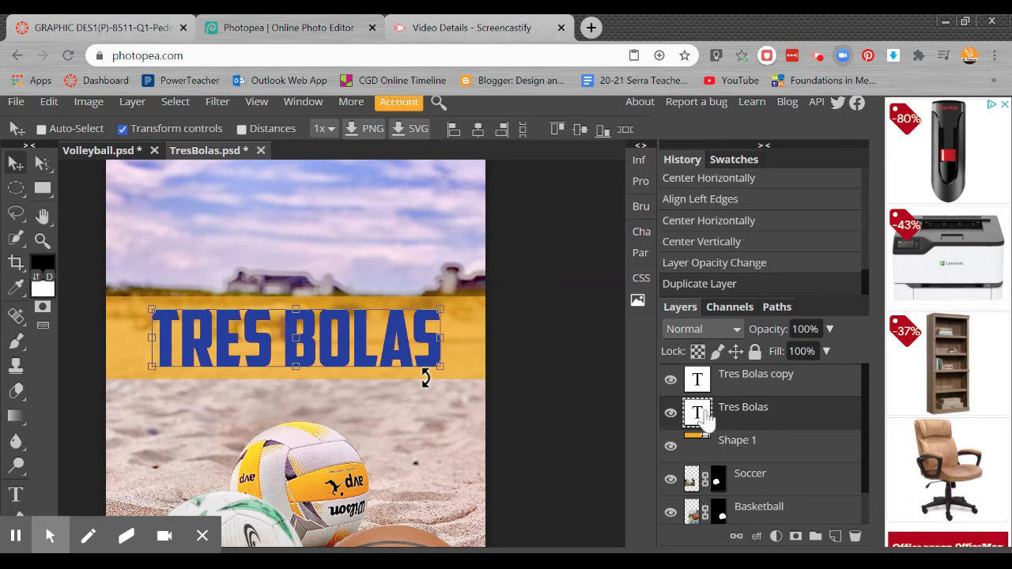
left_click(670, 380)
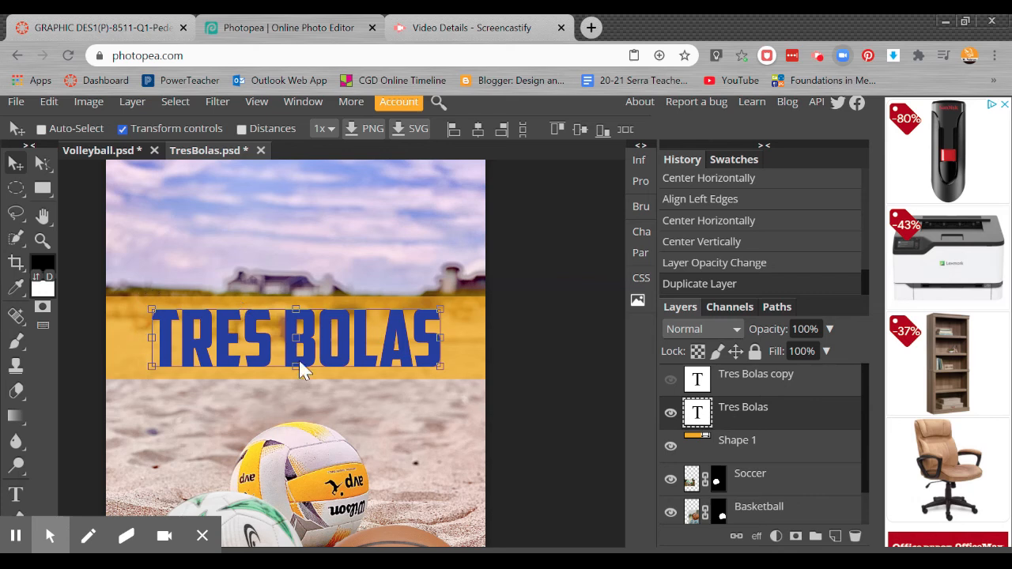
Step: Recolor the original Tres Bolas title text to dark navy, hex 170156
double_click(697, 412)
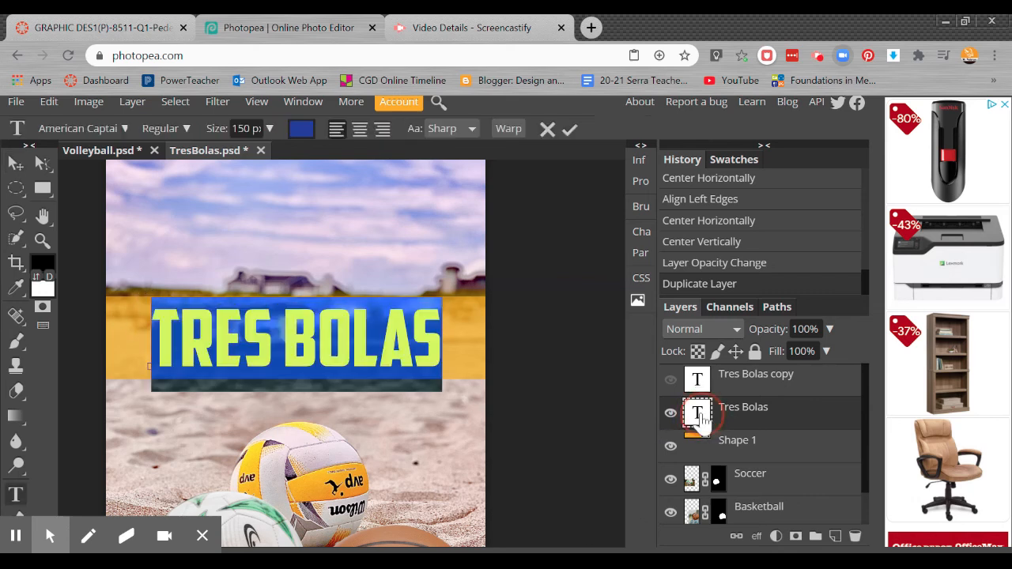
left_click(302, 130)
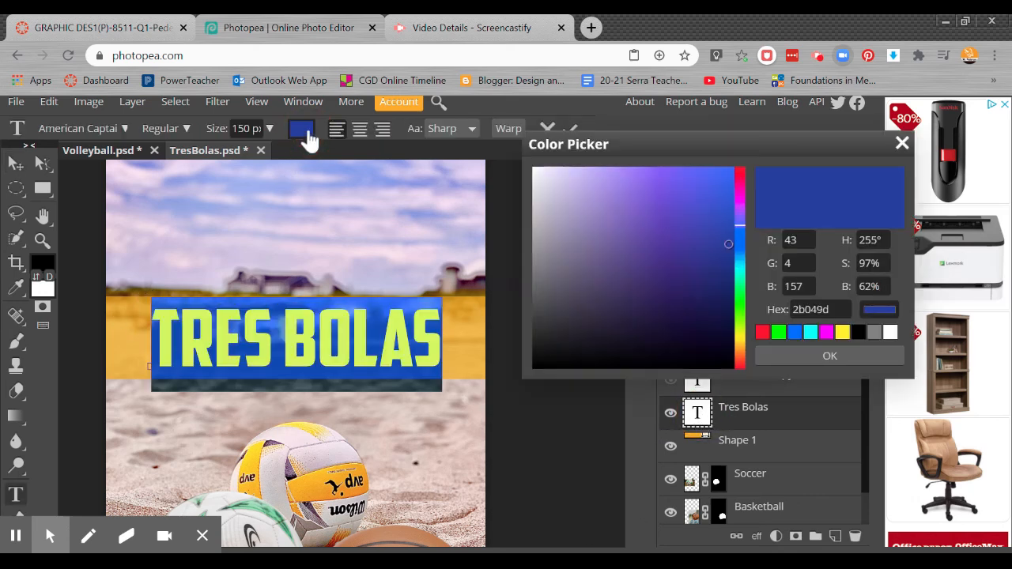
left_click_drag(722, 270, 731, 299)
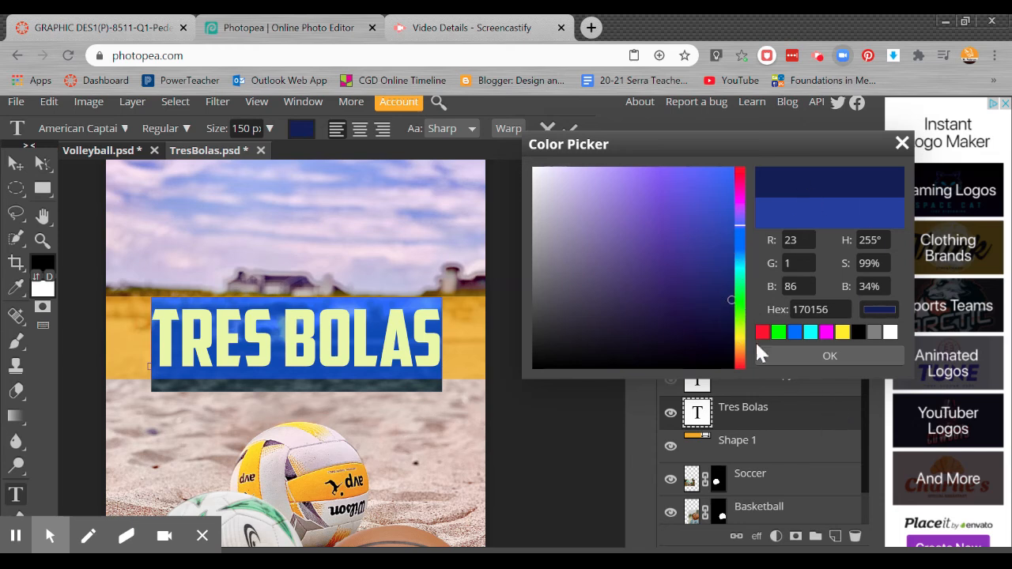
left_click(805, 358)
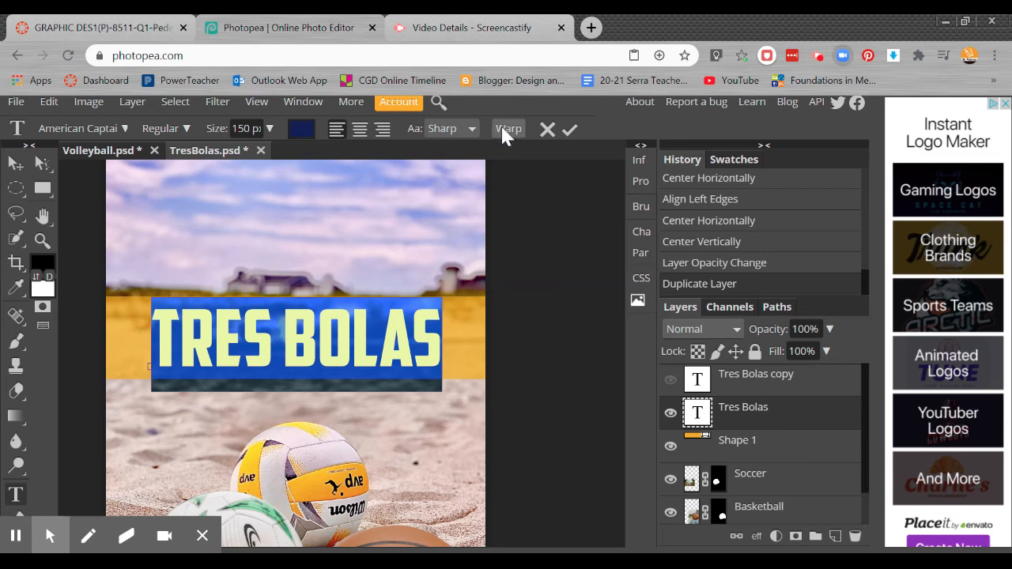
left_click(570, 129)
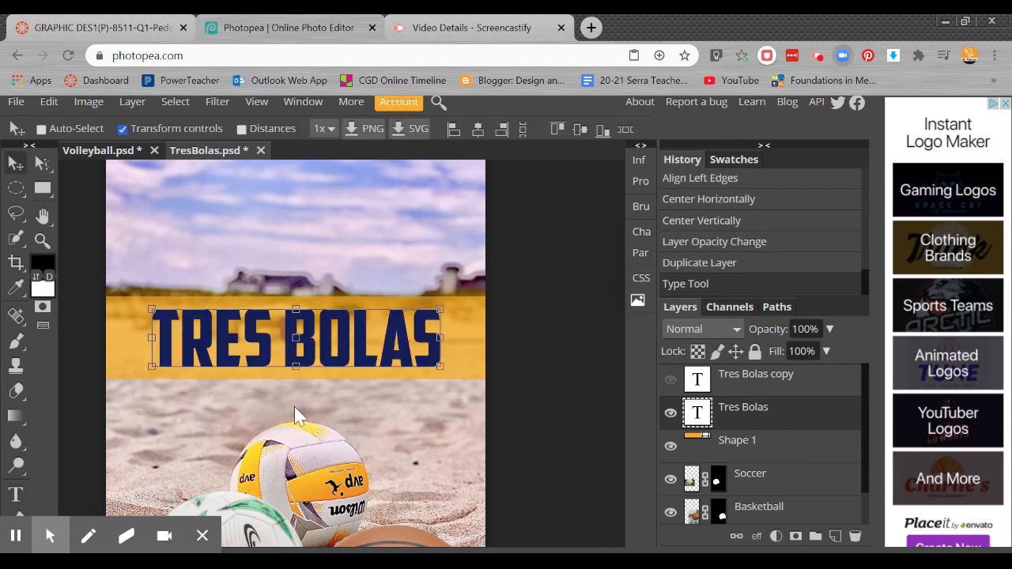
Step: Show the Tres Bolas copy layer again, toggling its visibility to compare it with the darker title beneath
left_click(670, 380)
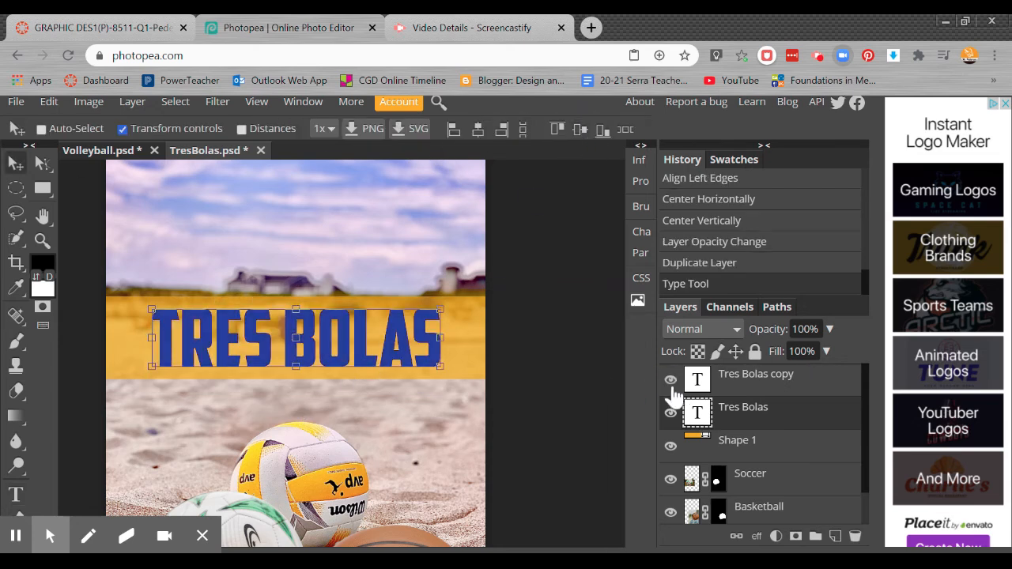
left_click(670, 380)
left_click(670, 380)
left_click(671, 383)
left_click(671, 382)
left_click(671, 383)
left_click(671, 382)
left_click(671, 383)
left_click(671, 383)
Step: Rename the dark navy title layer as Tres Bolas Shadow
double_click(759, 416)
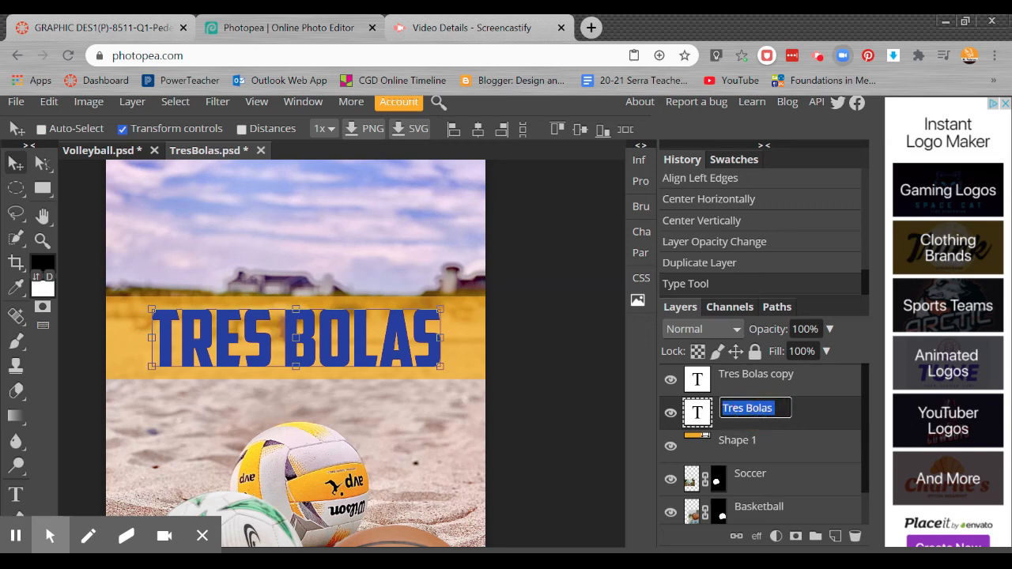
left_click(778, 409)
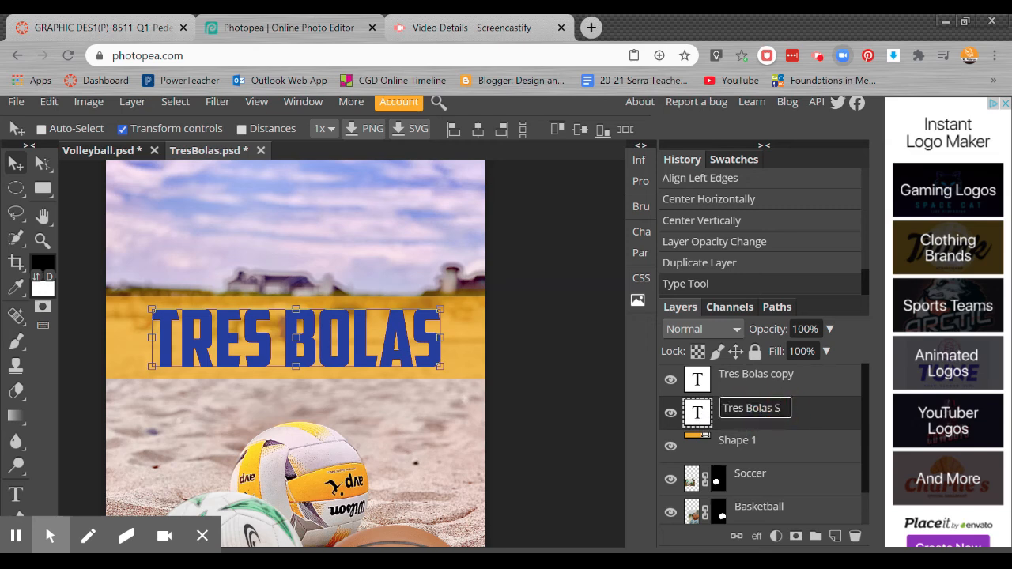
type("Shaodew")
key("Left")
key("BackSpace")
key("Delete")
key("BackSpace")
key("BackSpace")
type("dow")
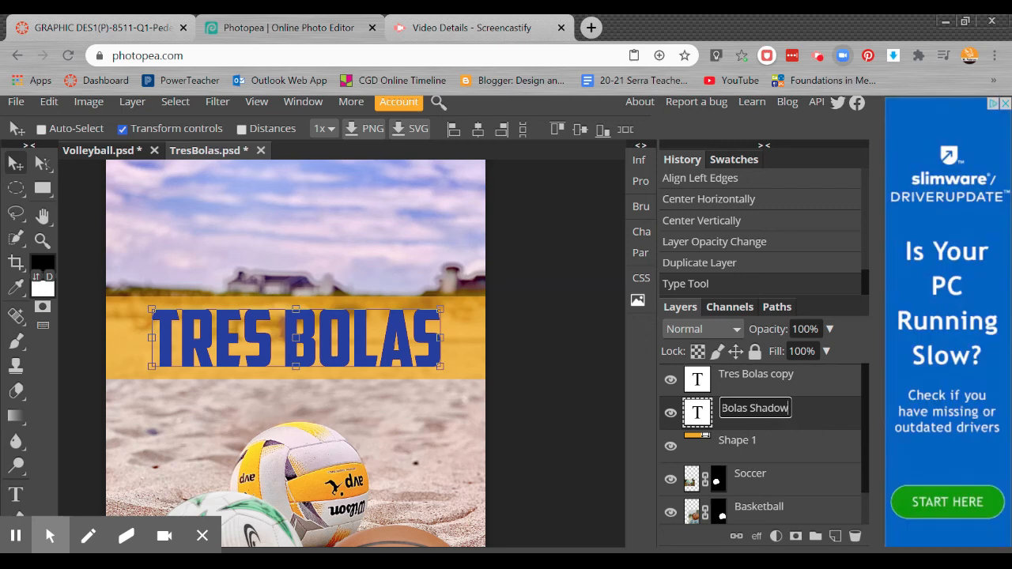
left_click(804, 446)
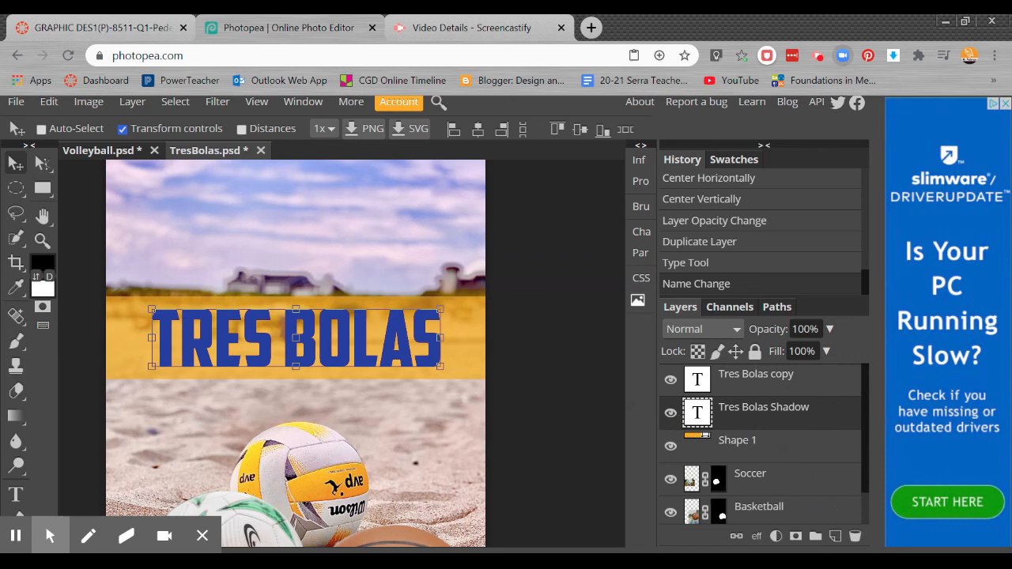
Step: Nudge the Tres Bolas Shadow layer slightly right and down so it forms an offset shadow behind the title
key("Right")
key("Right")
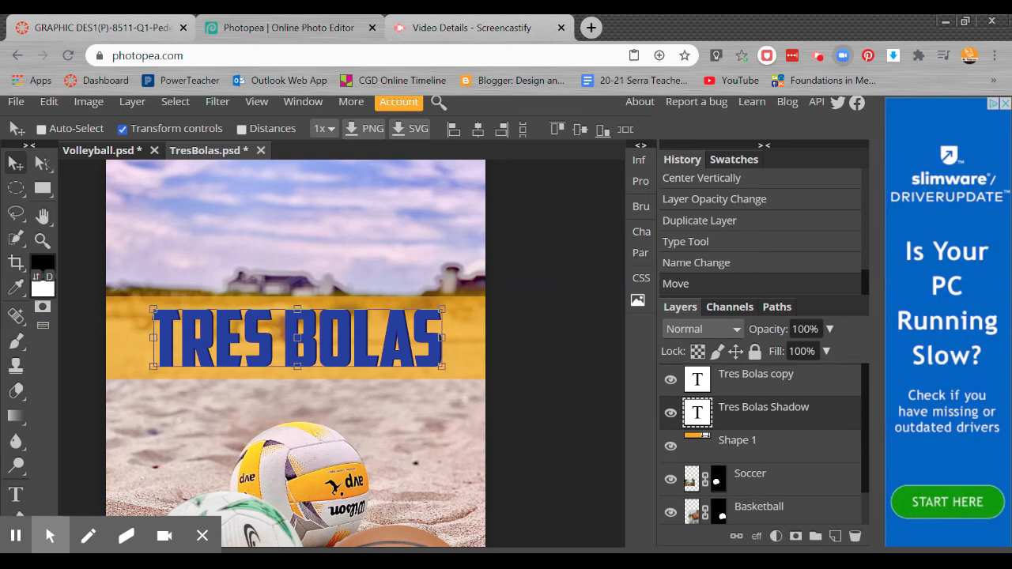
key("Right")
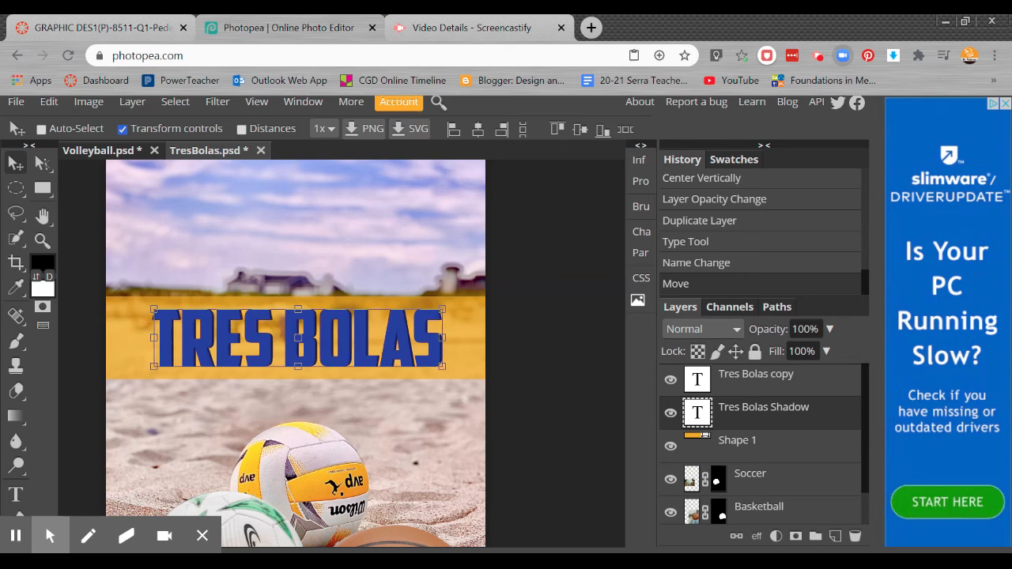
key("Down")
key("Down")
key("Down")
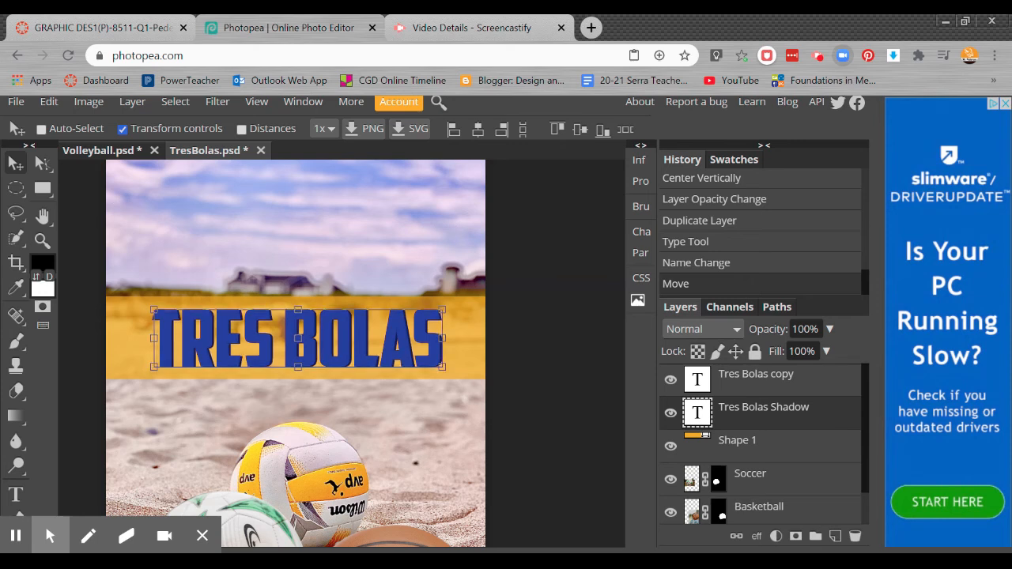
key("Right")
key("Right")
key("Right")
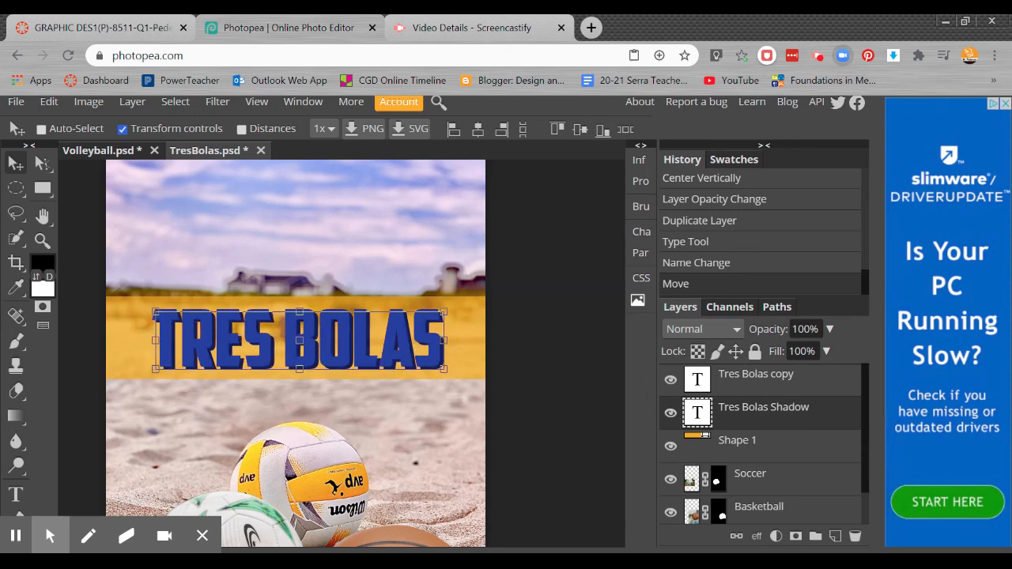
Step: Examine the title's offset shadow and the balls up close, and check the overall look of the whole poster
scroll(573, 349, "up", 4)
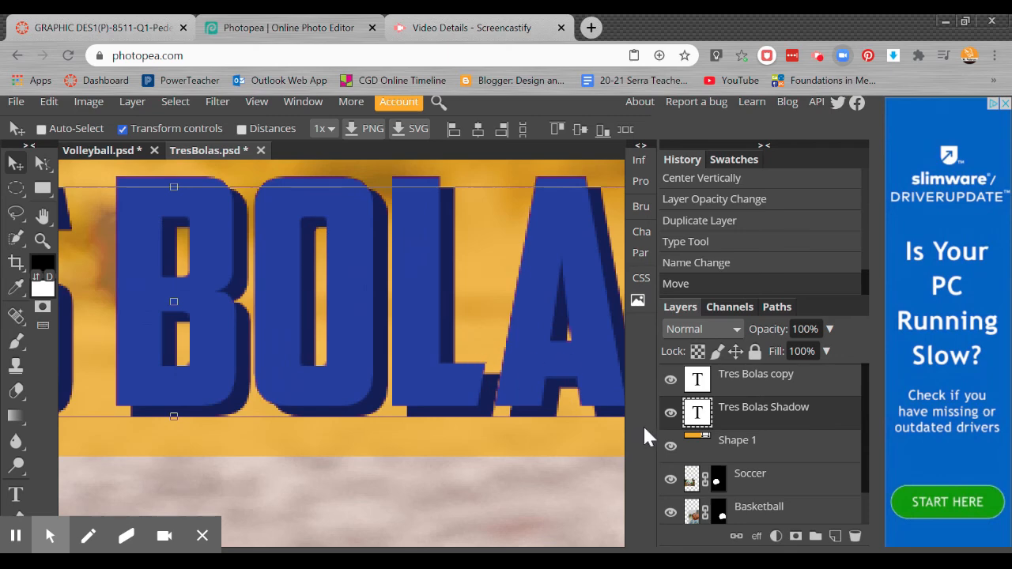
key("ctrl+minus")
key("ctrl+minus")
key("ctrl+minus")
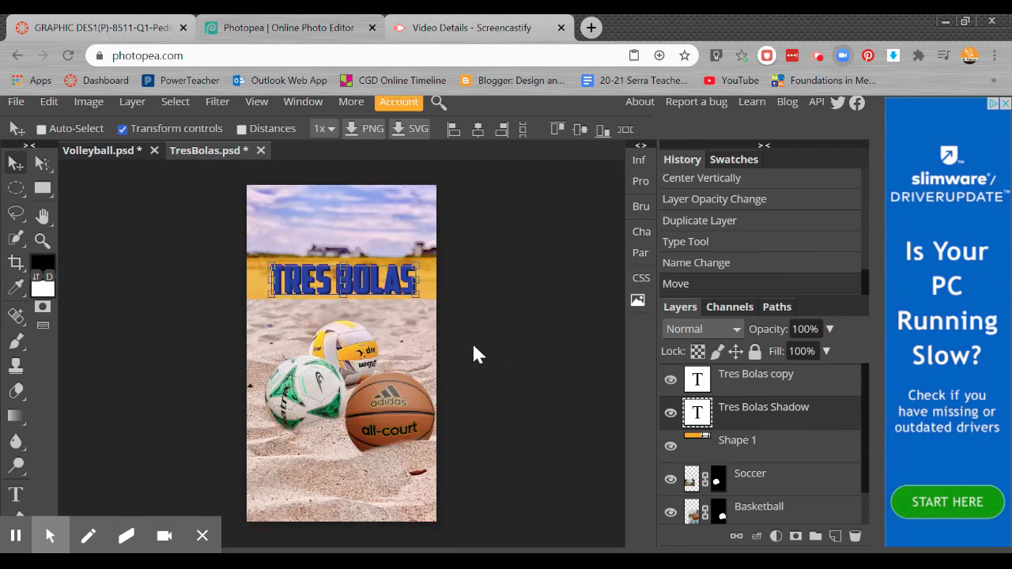
left_click(753, 378)
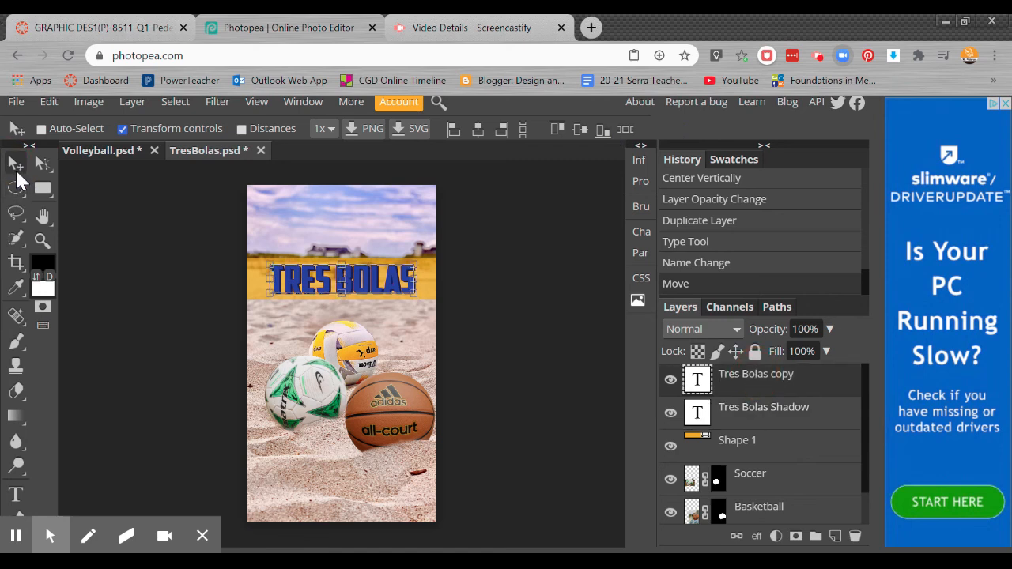
left_click(804, 514)
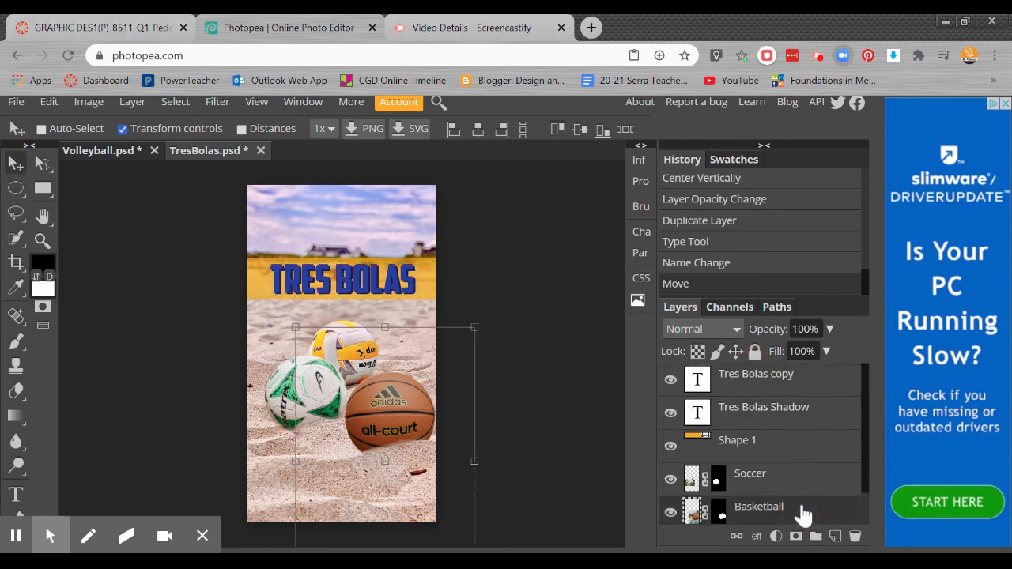
key("ctrl+plus")
key("ctrl+plus")
key("ctrl+plus")
key("ctrl+plus")
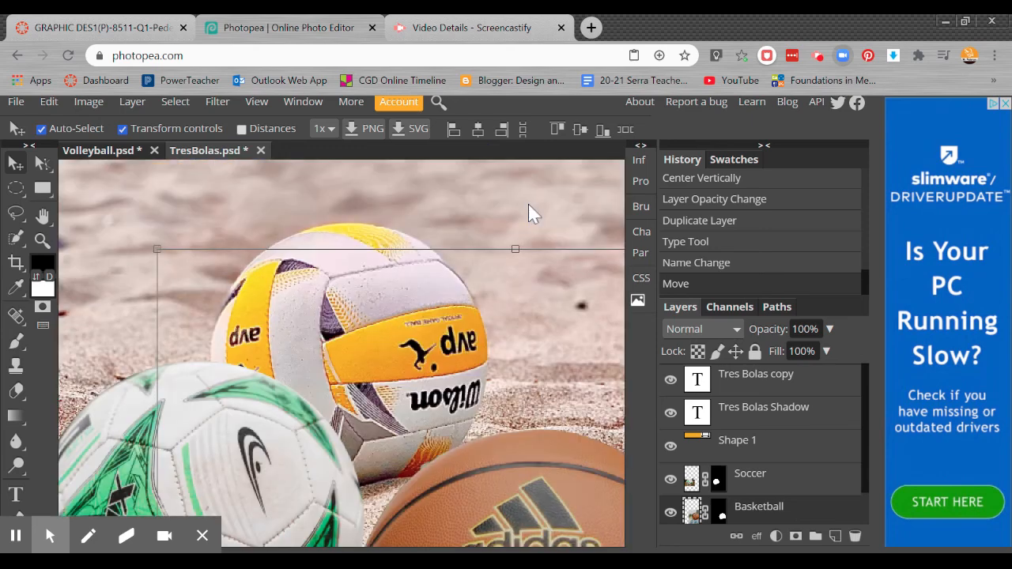
left_click_drag(355, 250, 351, 469)
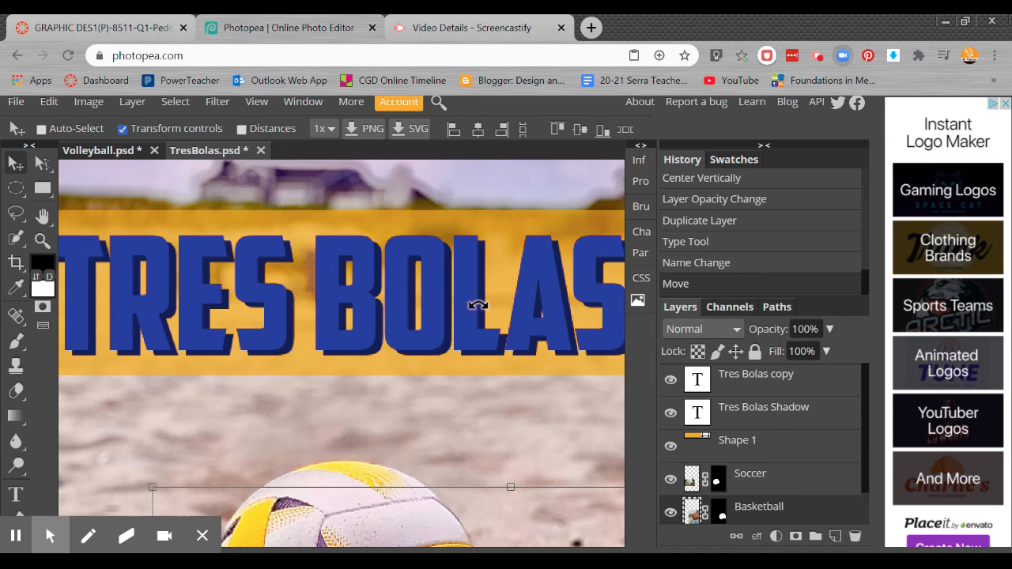
key("ctrl+0")
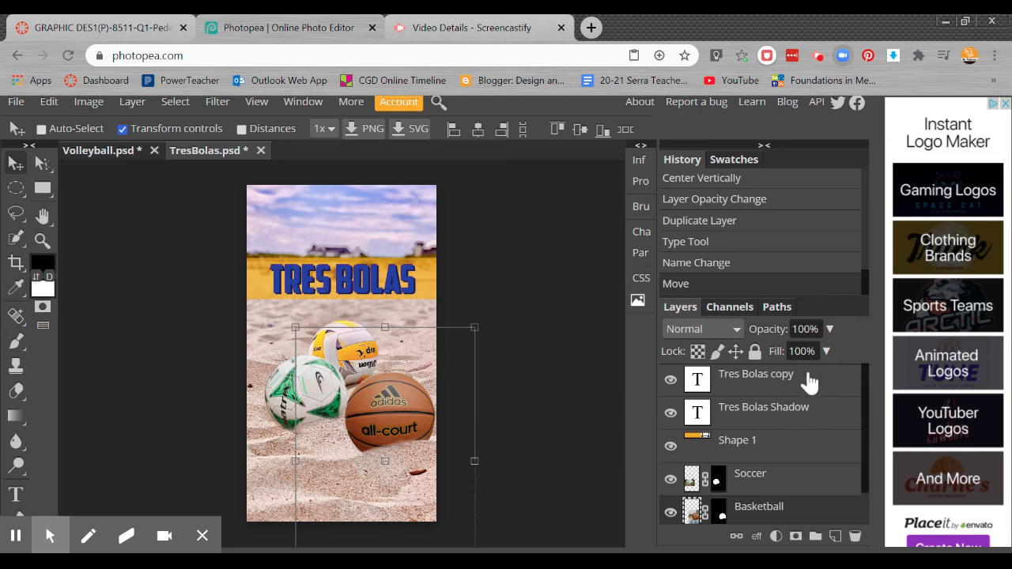
left_click(836, 388)
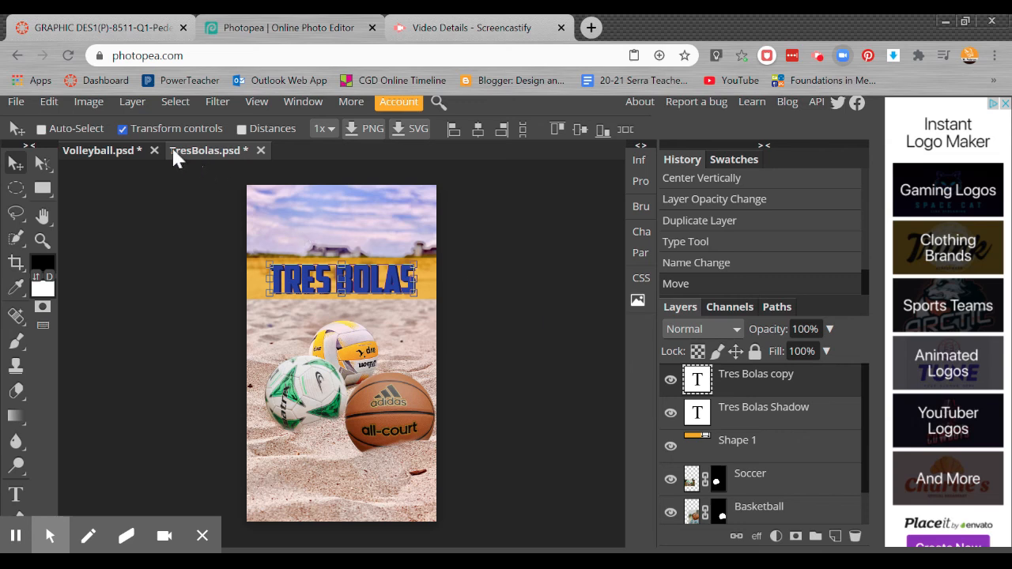
left_click(16, 103)
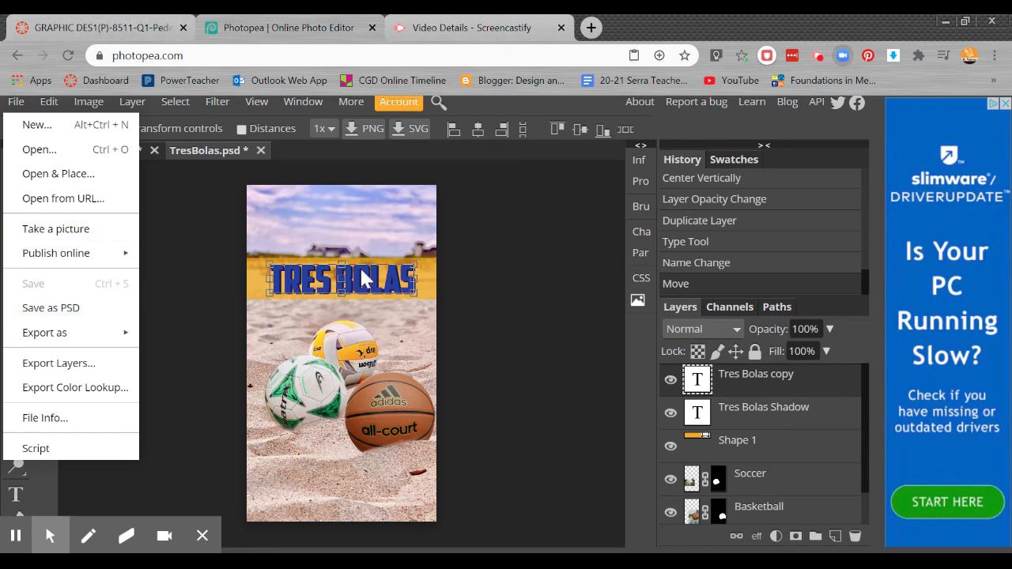
left_click(819, 57)
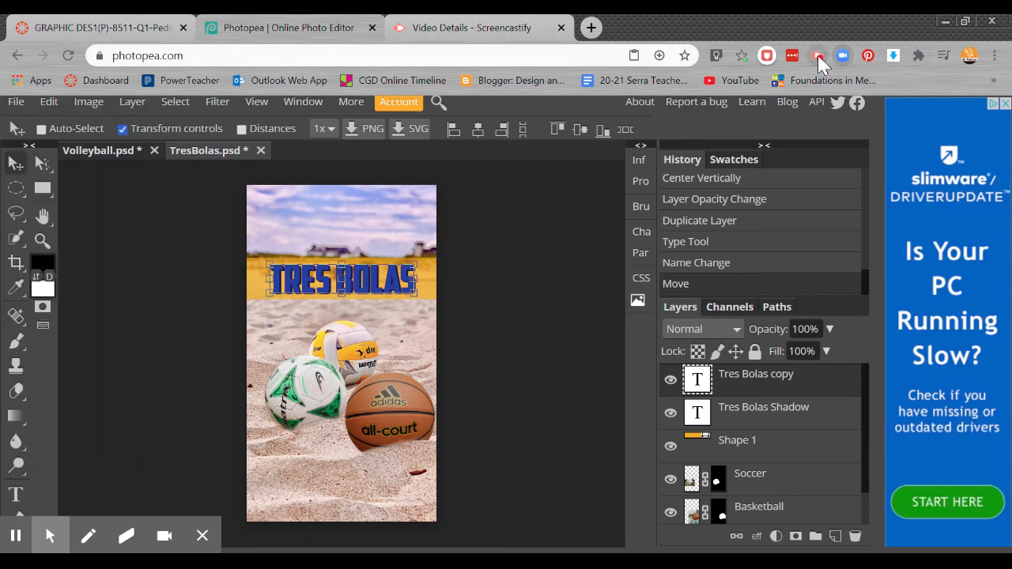